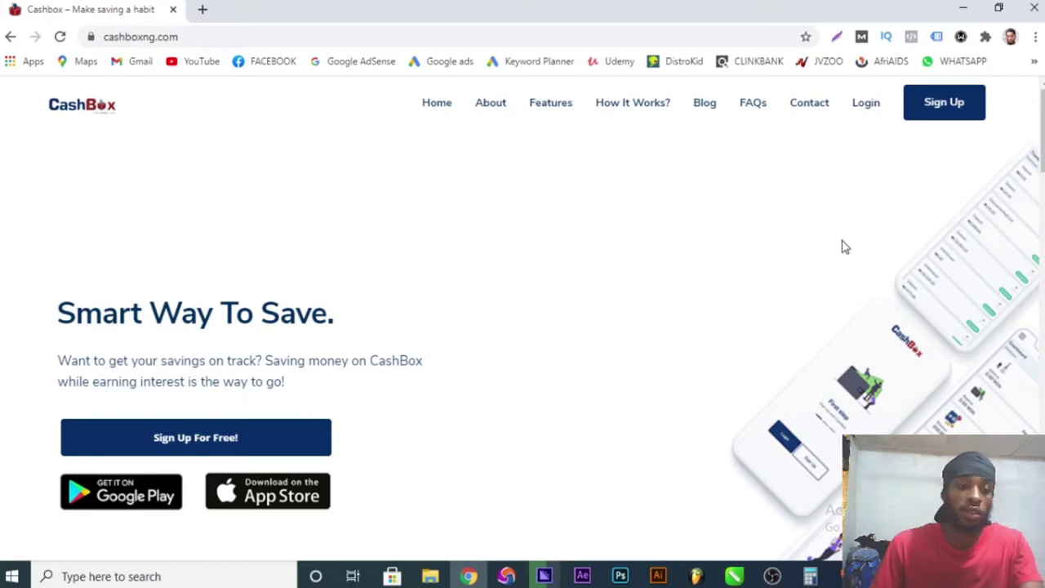
- Scroll the homepage past the feature cards and testimonials down to the footer
scroll(840, 269, "down", 10)
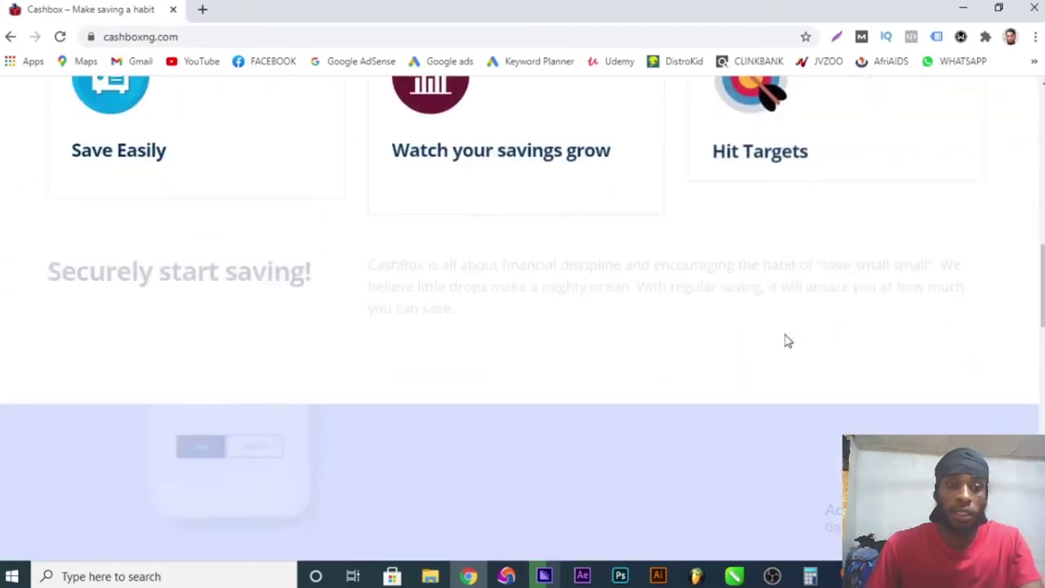
scroll(786, 341, "down", 2)
scroll(786, 341, "down", 2)
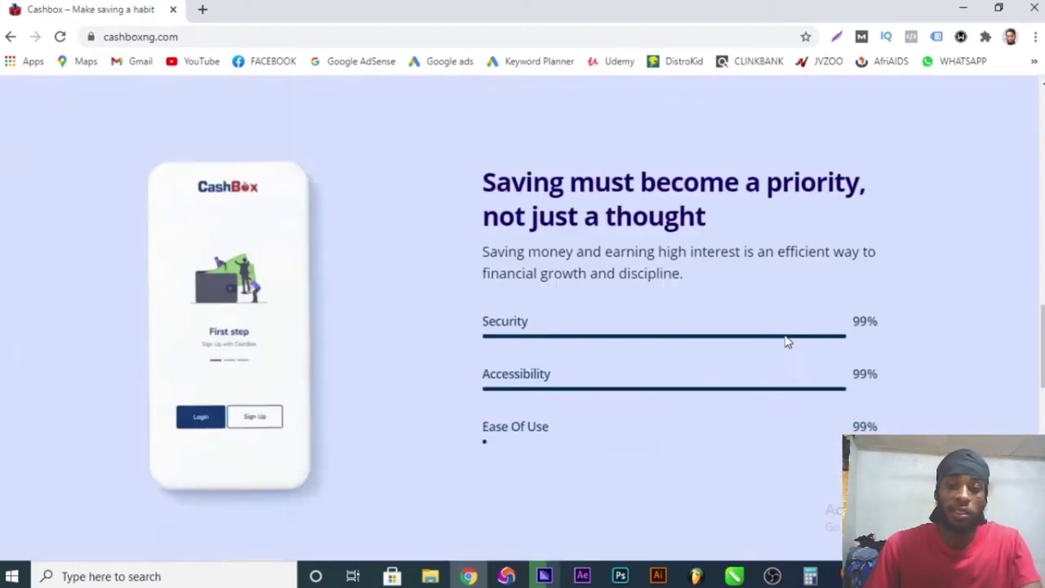
scroll(786, 341, "down", 10)
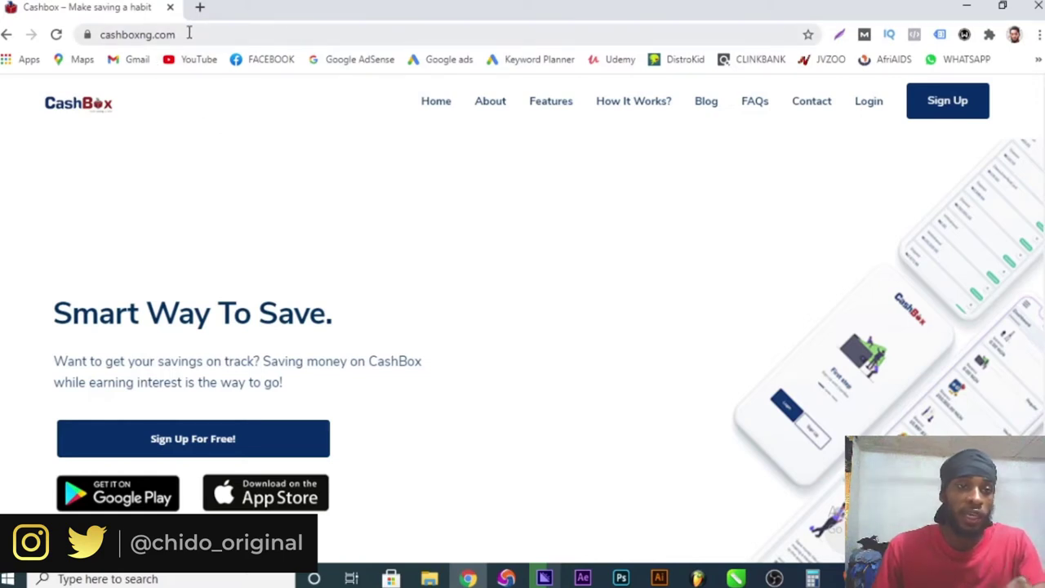
left_click(189, 34)
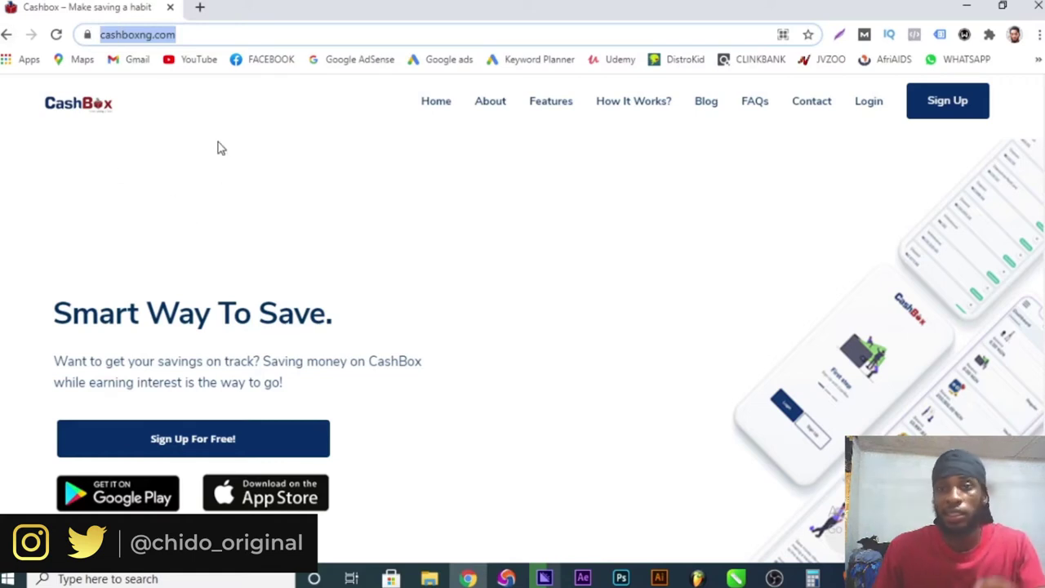
scroll(341, 294, "down", 2)
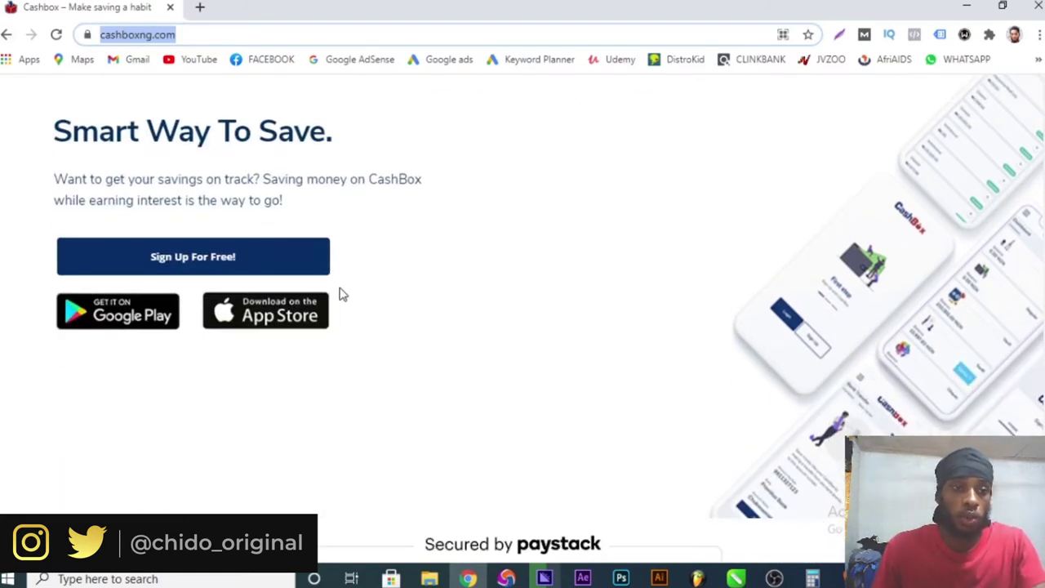
left_click(50, 141)
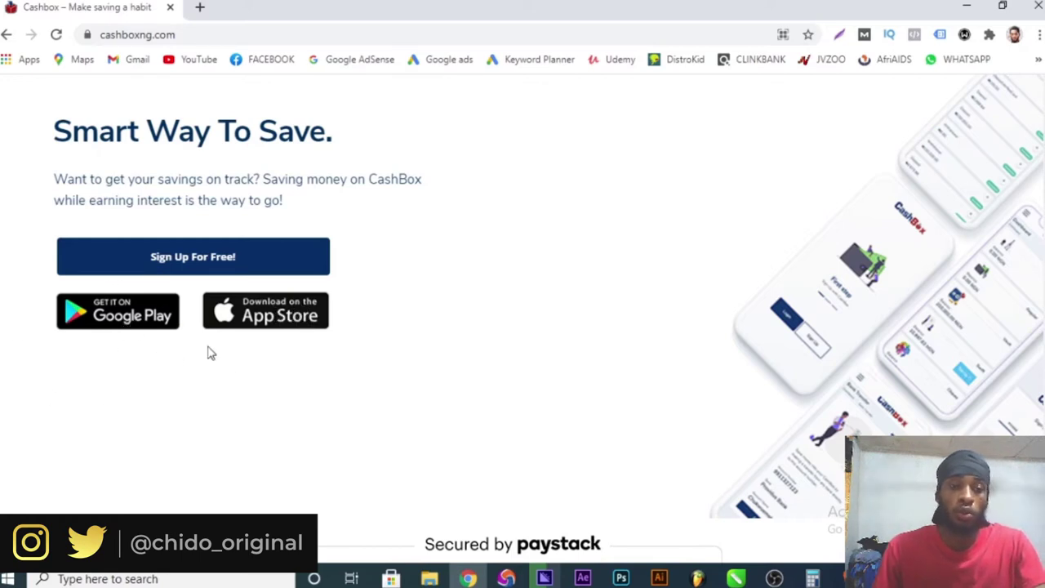
scroll(460, 338, "down", 5)
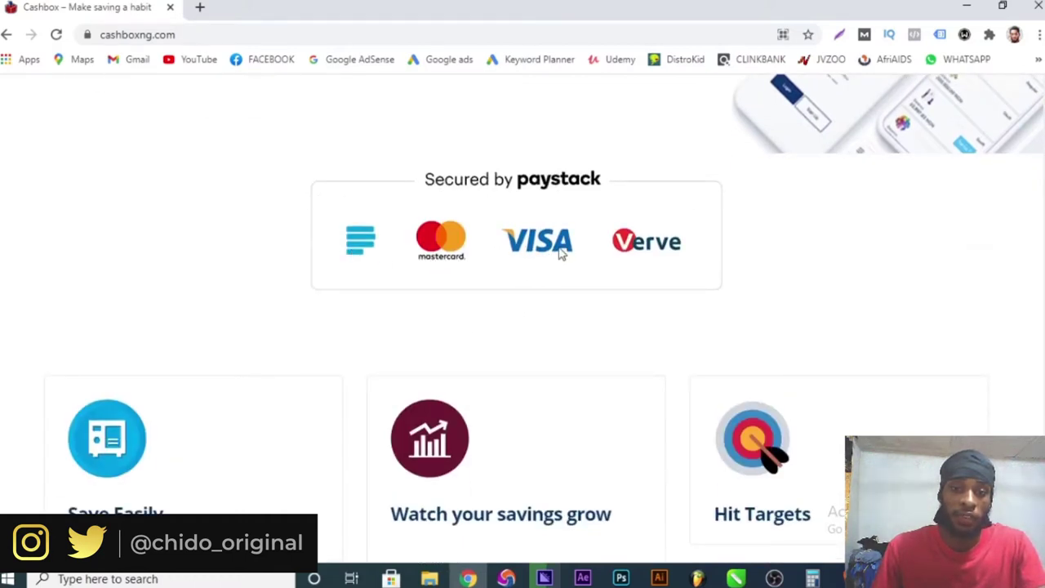
scroll(624, 309, "down", 2)
mouse_move(166, 310)
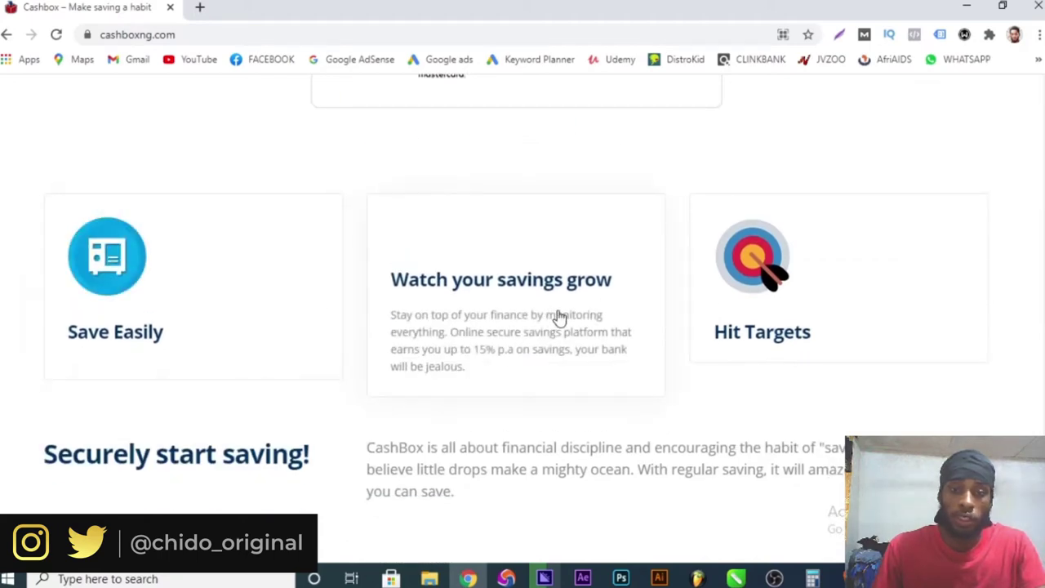
scroll(702, 357, "down", 6)
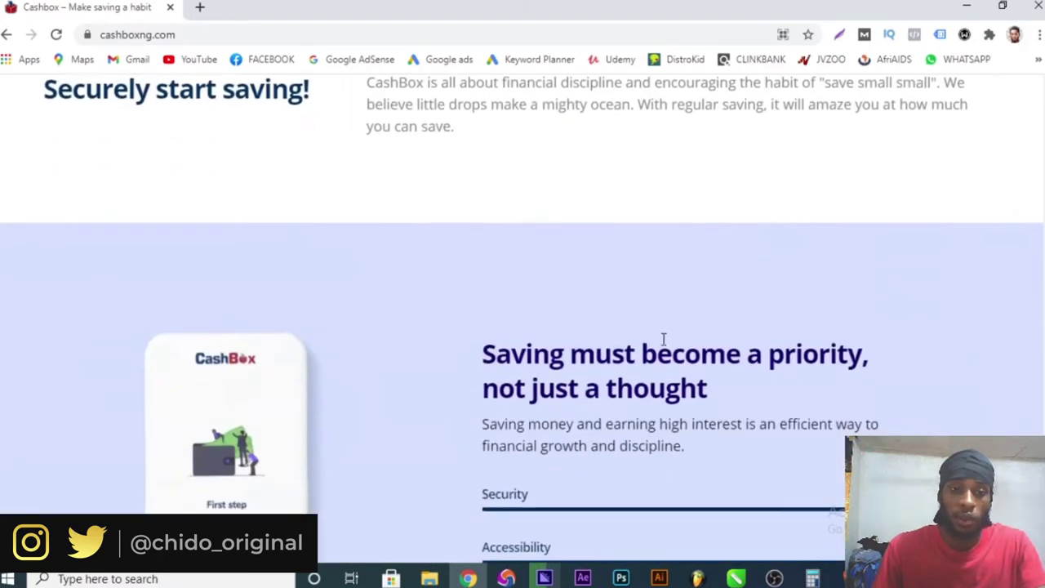
scroll(624, 328, "down", 2)
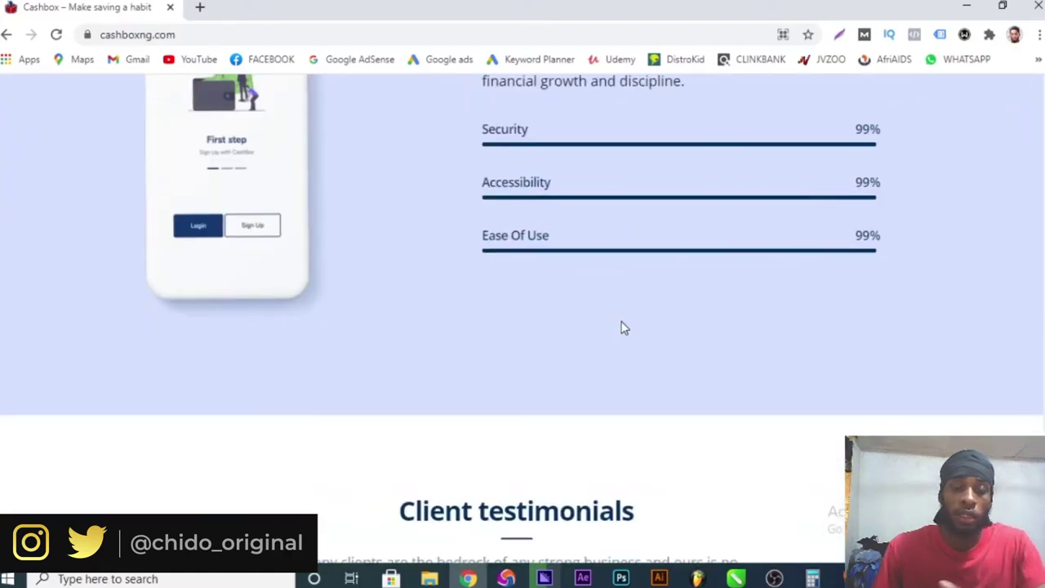
scroll(624, 327, "down", 4)
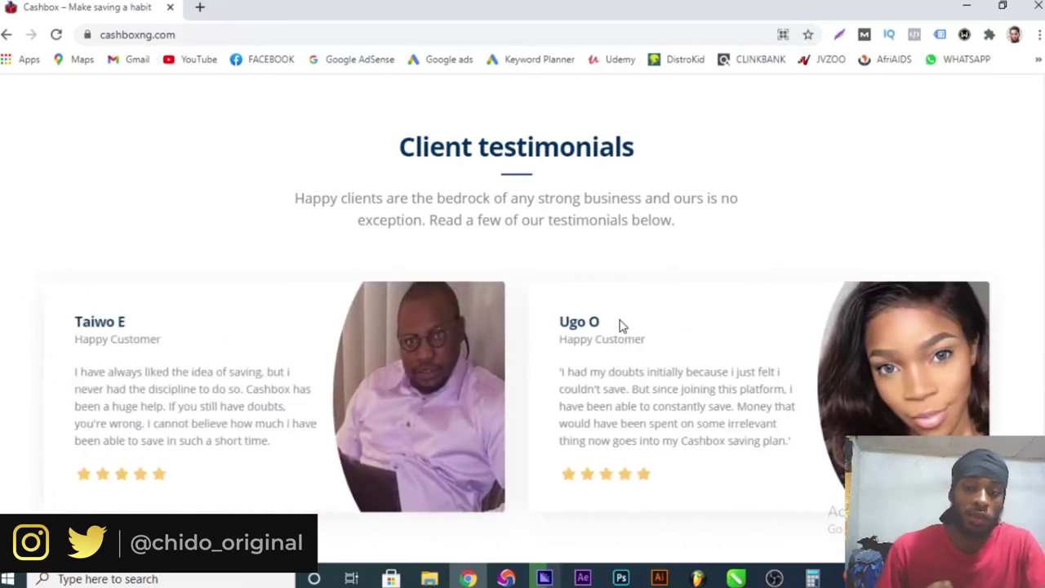
scroll(624, 347, "down", 4)
scroll(356, 305, "up", 2)
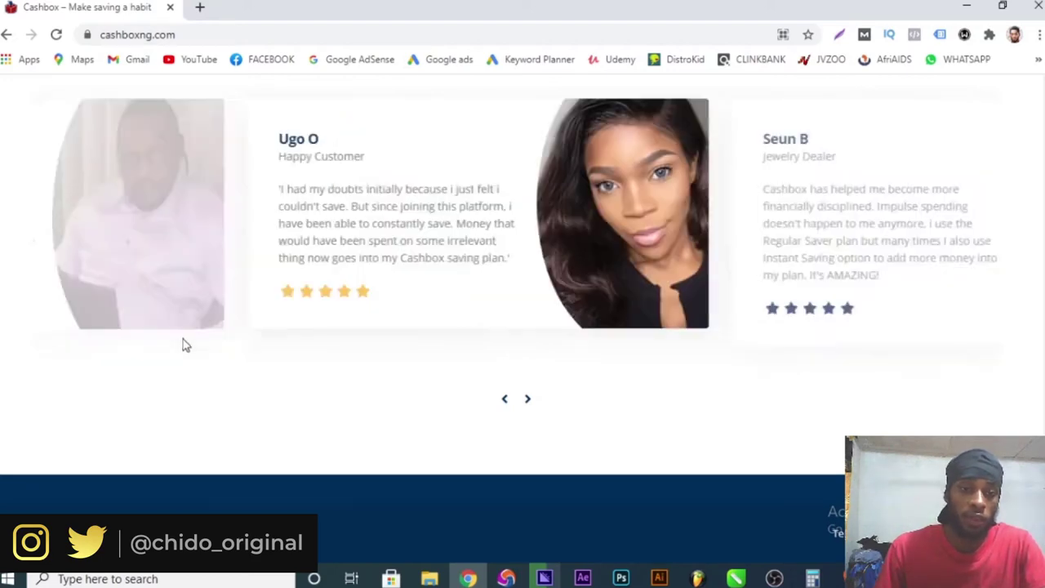
scroll(307, 346, "down", 2)
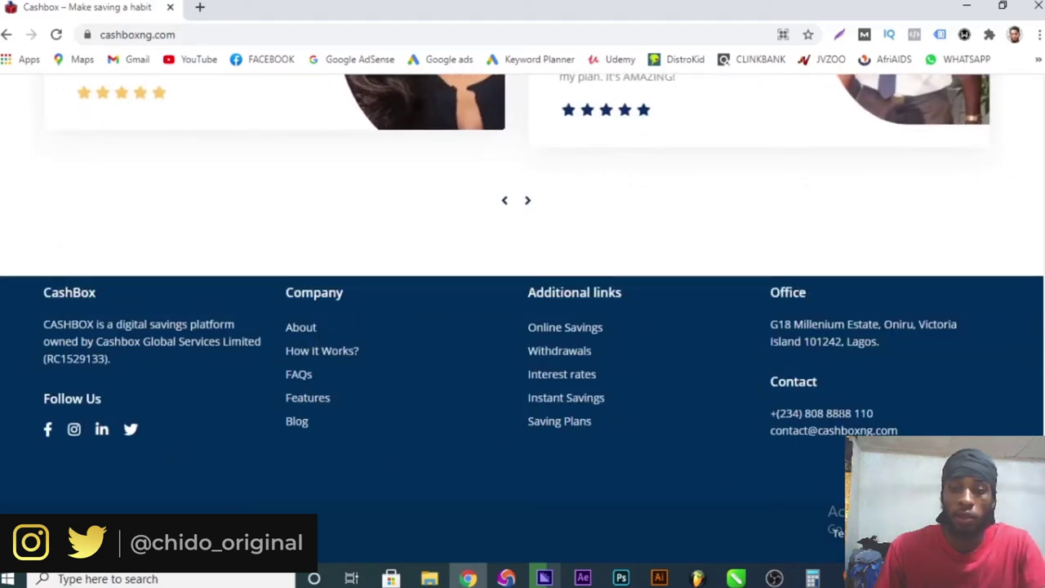
left_click_drag(771, 417, 892, 419)
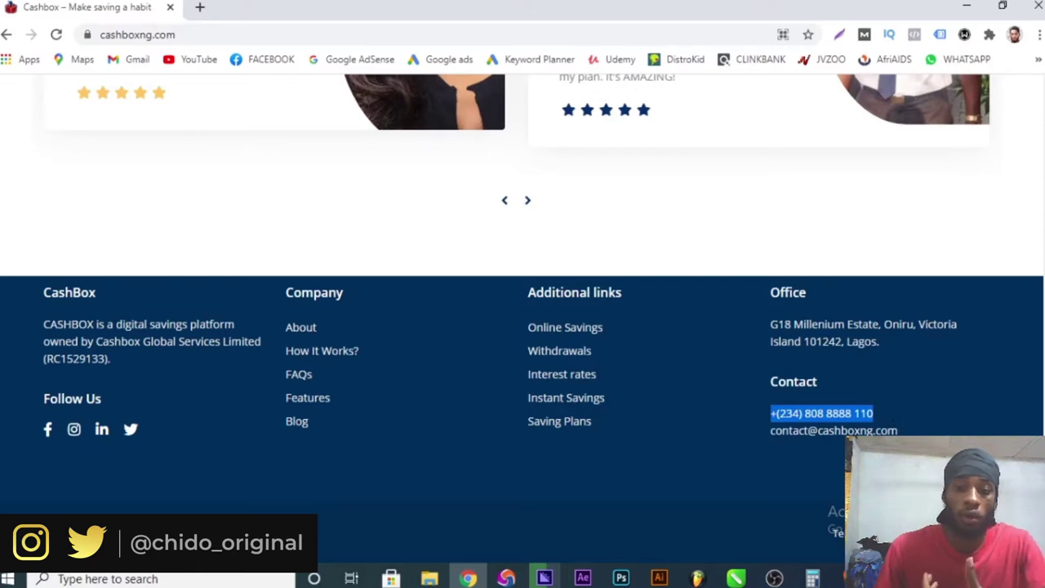
left_click_drag(897, 431, 744, 457)
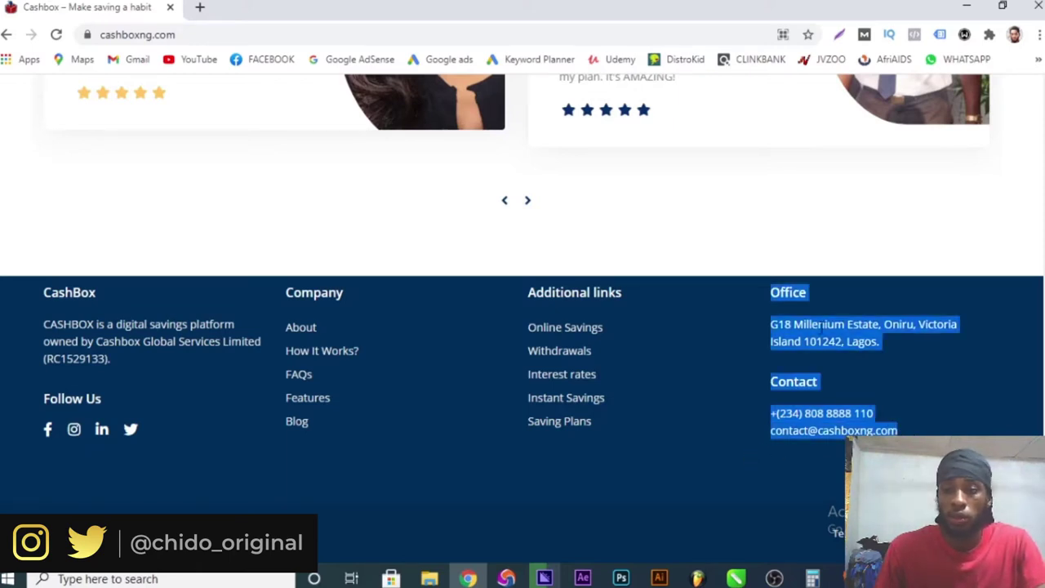
left_click_drag(770, 326, 894, 376)
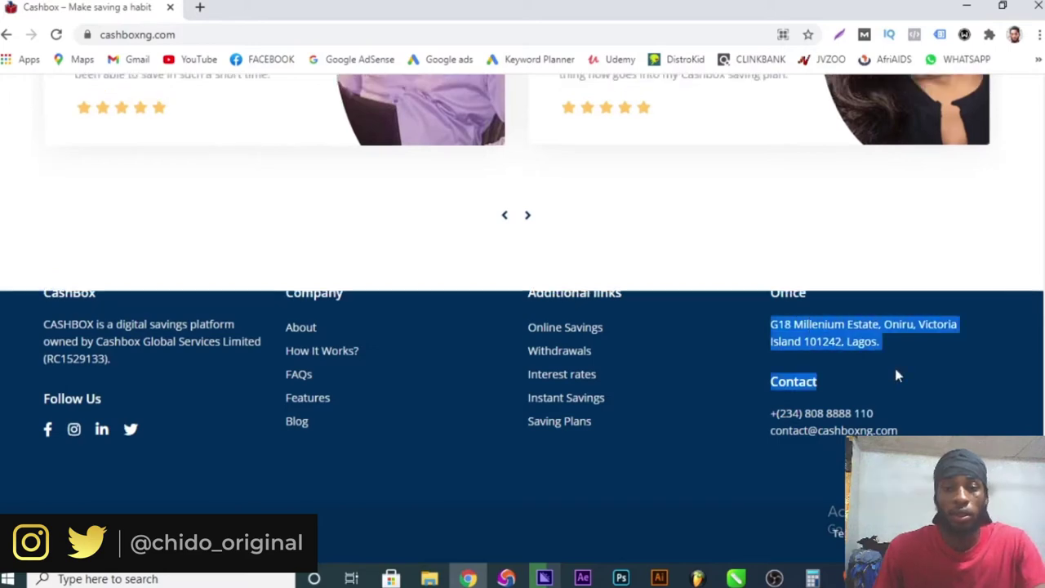
scroll(896, 375, "up", 20)
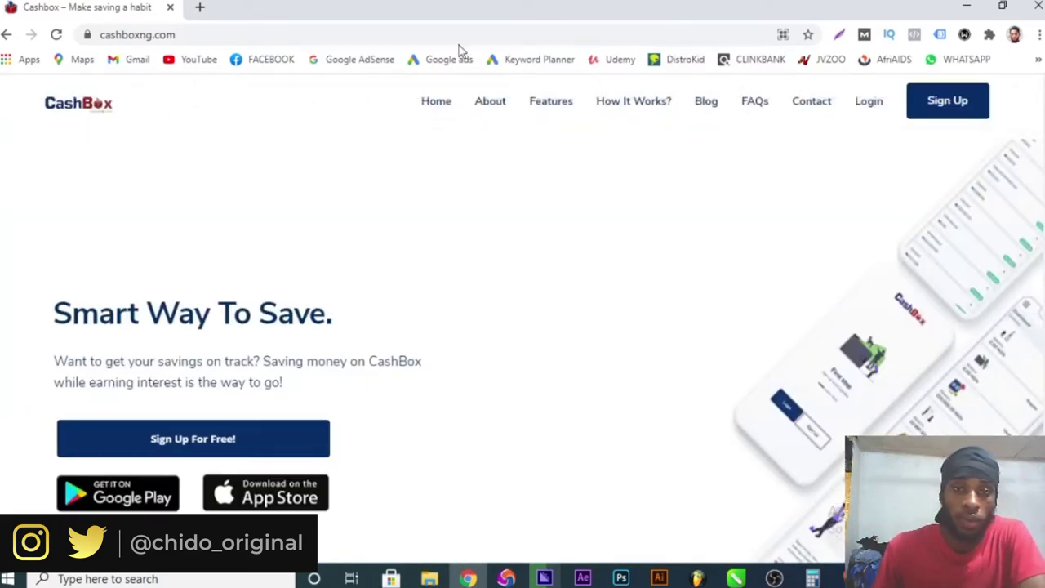
- Open the About Us page and highlight its introductory paragraph
left_click(489, 104)
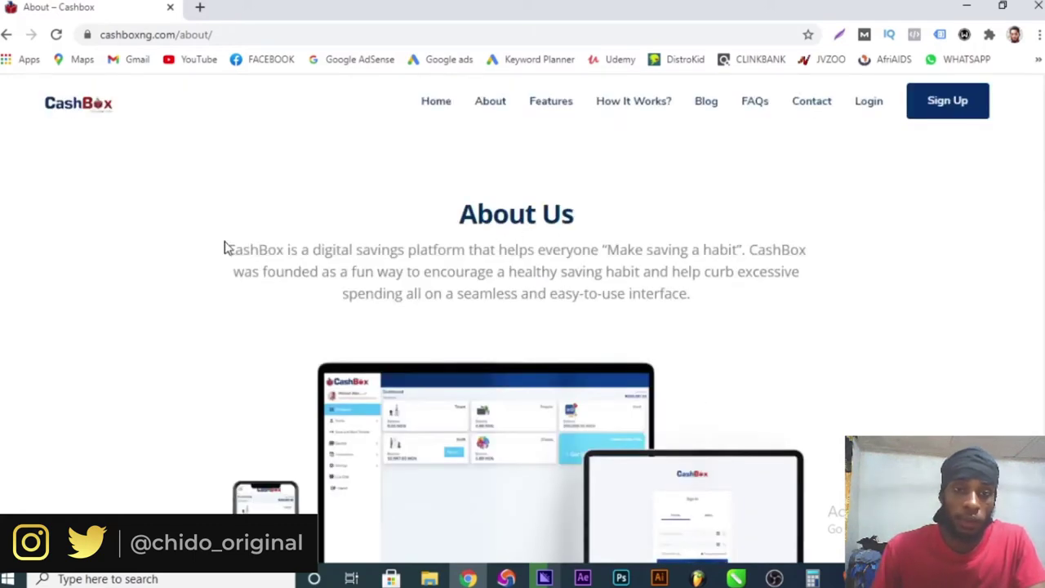
left_click_drag(226, 250, 745, 249)
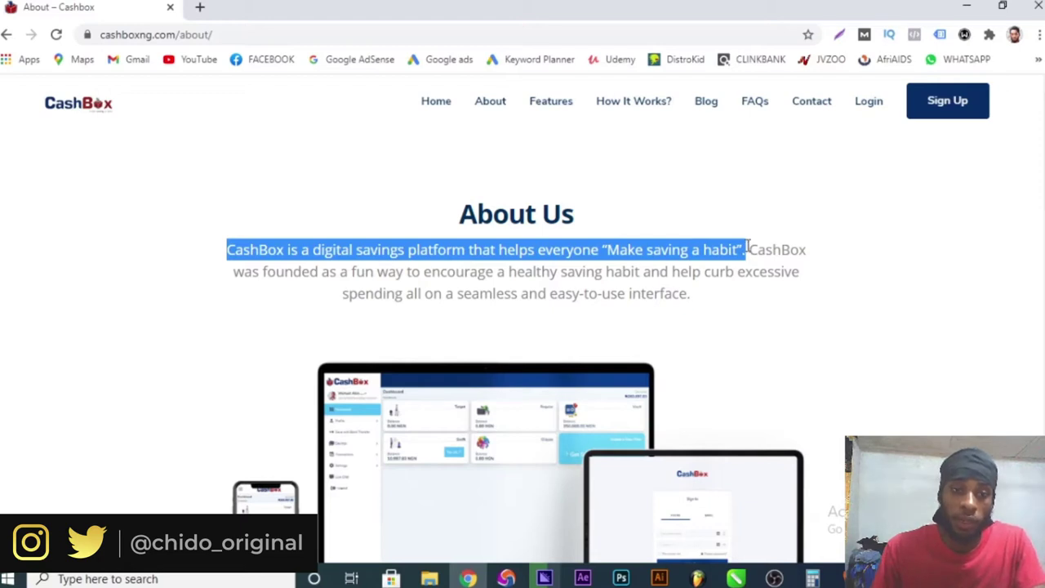
left_click_drag(746, 246, 759, 291)
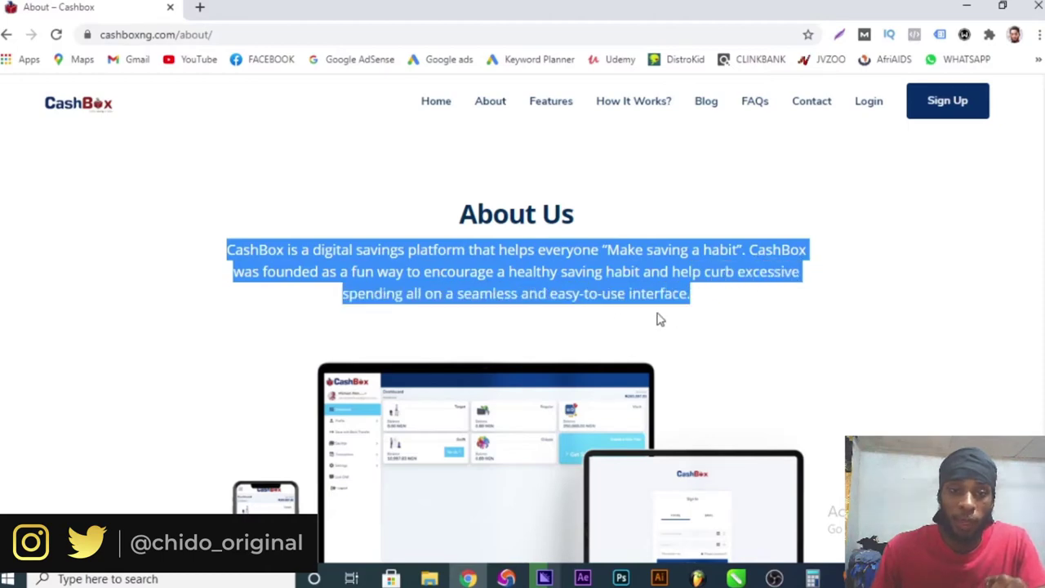
left_click_drag(513, 314, 637, 362)
- Highlight the Our Company paragraphs, scroll through the rest of About Us, then go to Features
scroll(636, 361, "down", 7)
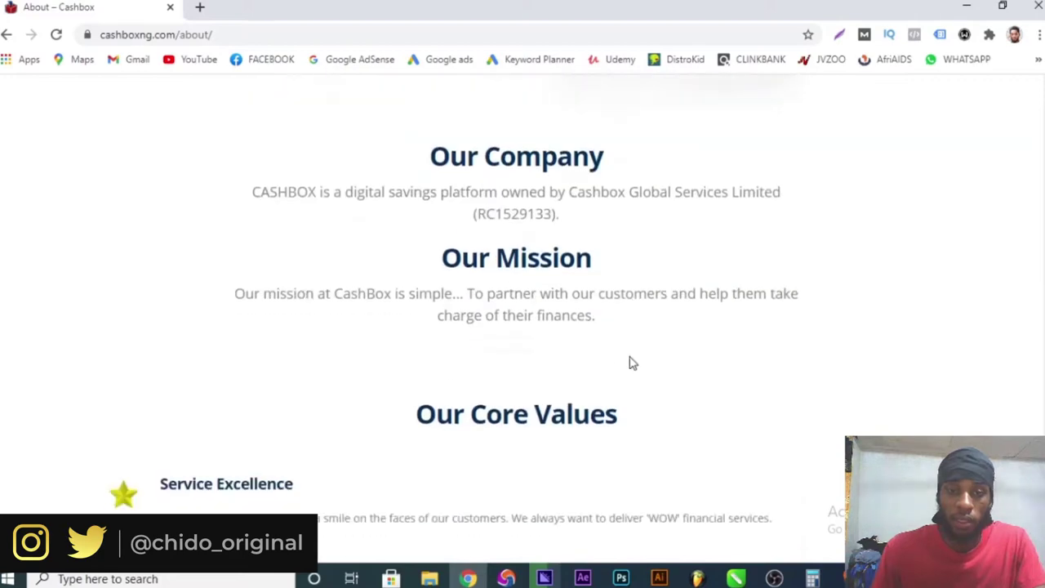
left_click_drag(206, 193, 647, 298)
left_click_drag(216, 321, 648, 410)
scroll(648, 411, "down", 6)
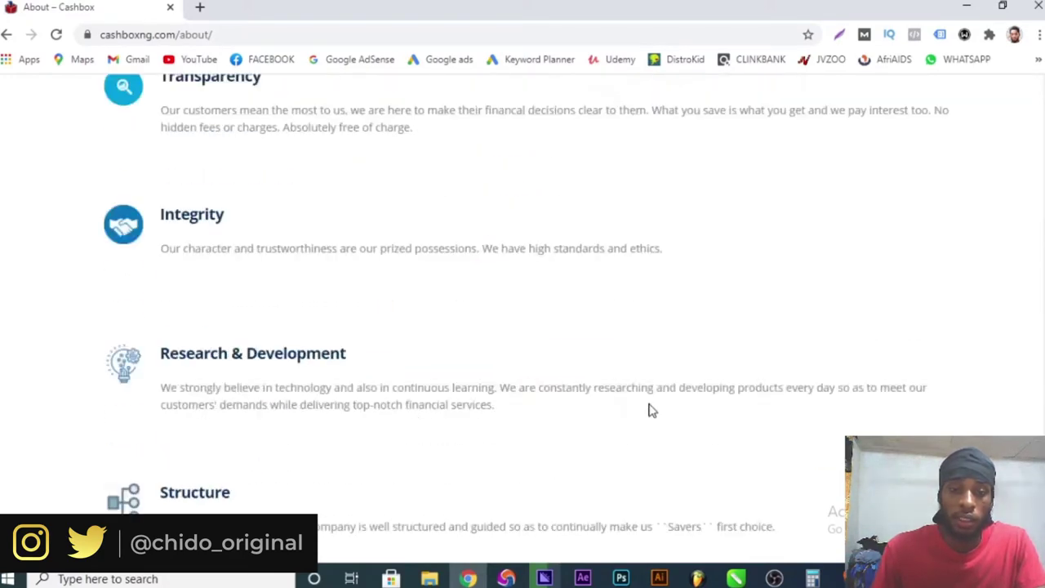
scroll(488, 341, "up", 4)
left_click(279, 305)
scroll(179, 192, "down", 3)
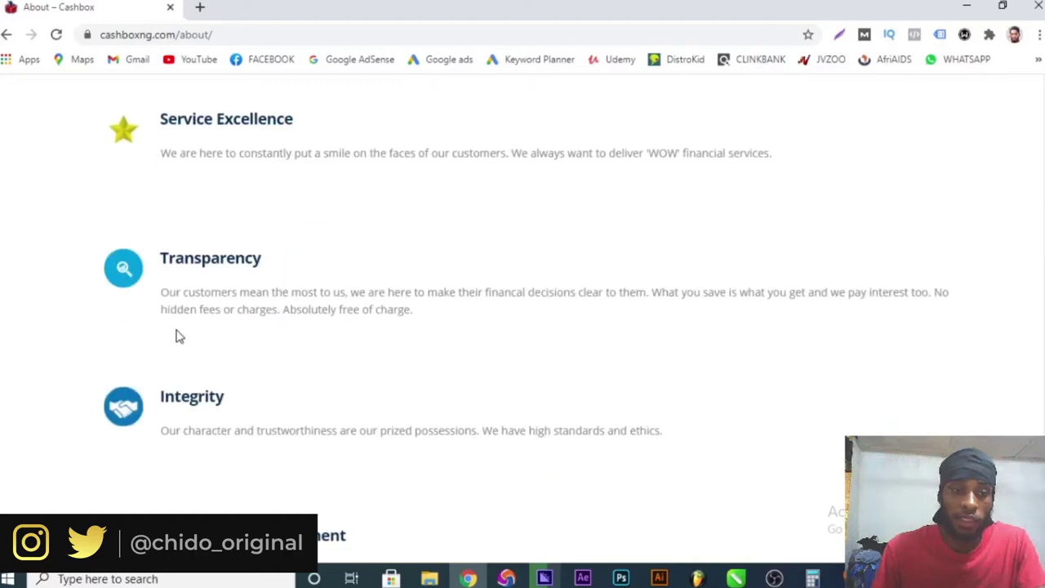
scroll(203, 359, "down", 5)
scroll(676, 178, "up", 15)
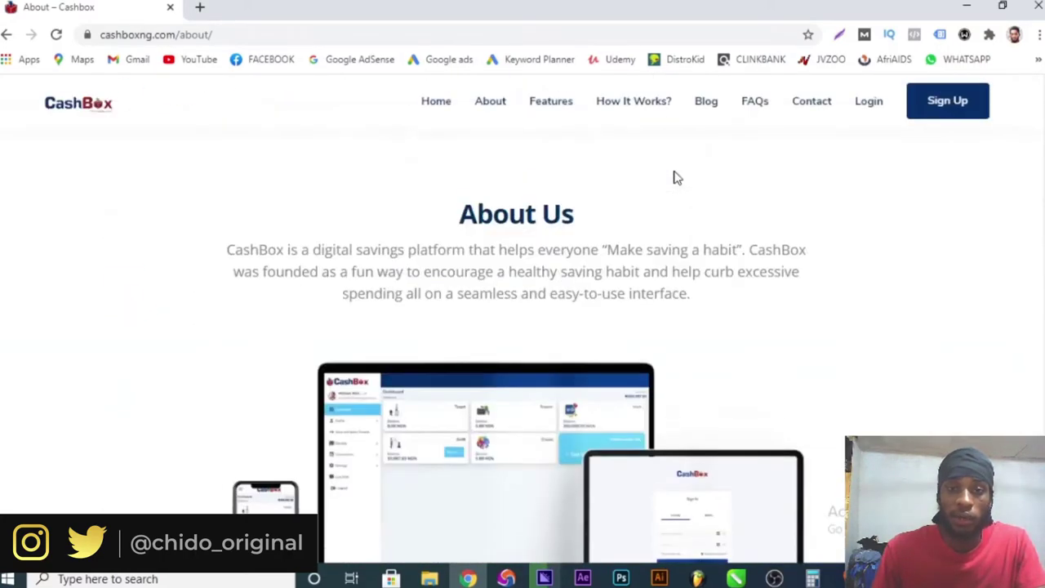
left_click(553, 108)
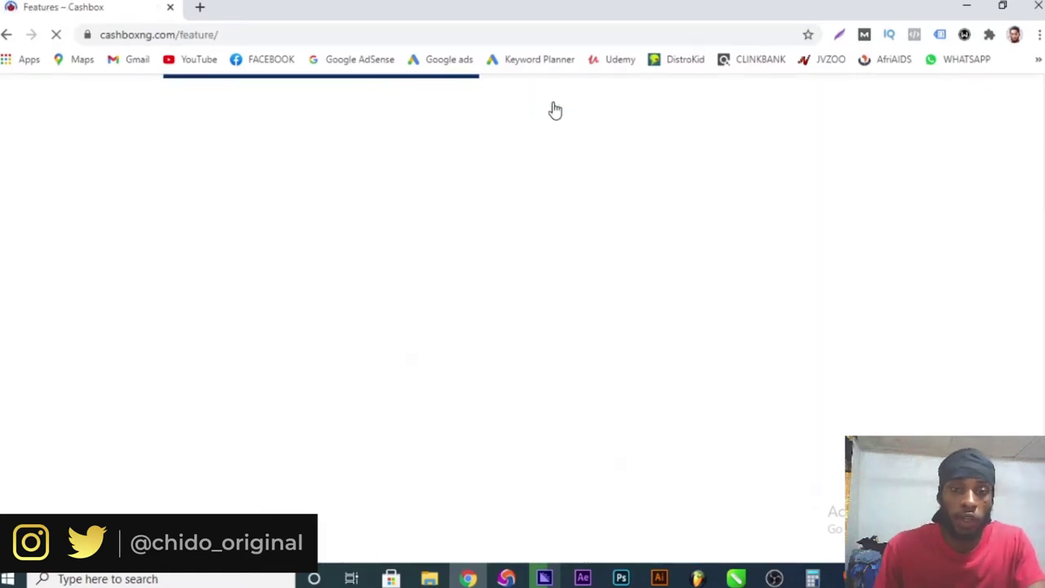
scroll(457, 213, "down", 6)
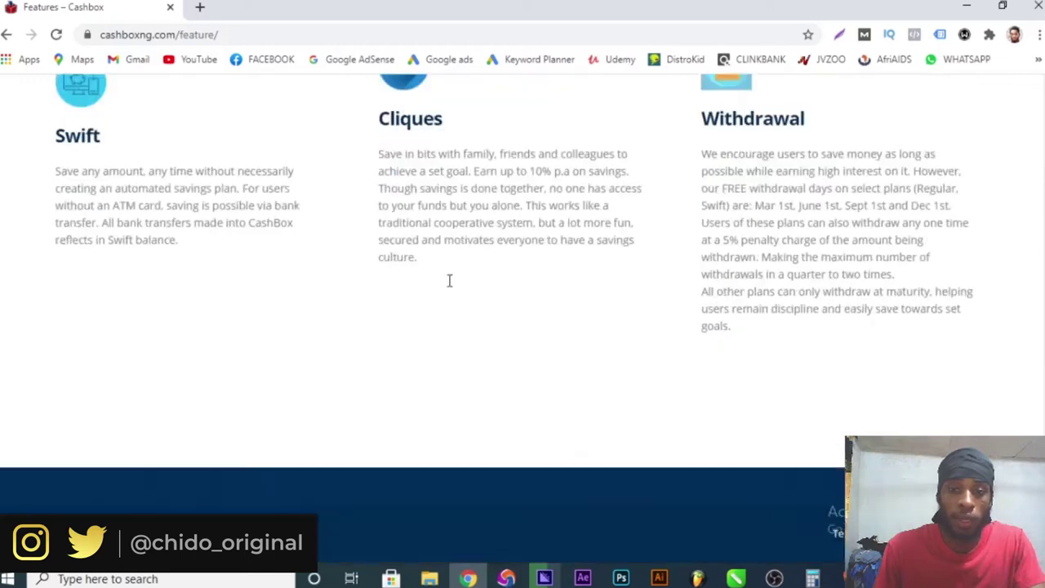
scroll(450, 283, "up", 6)
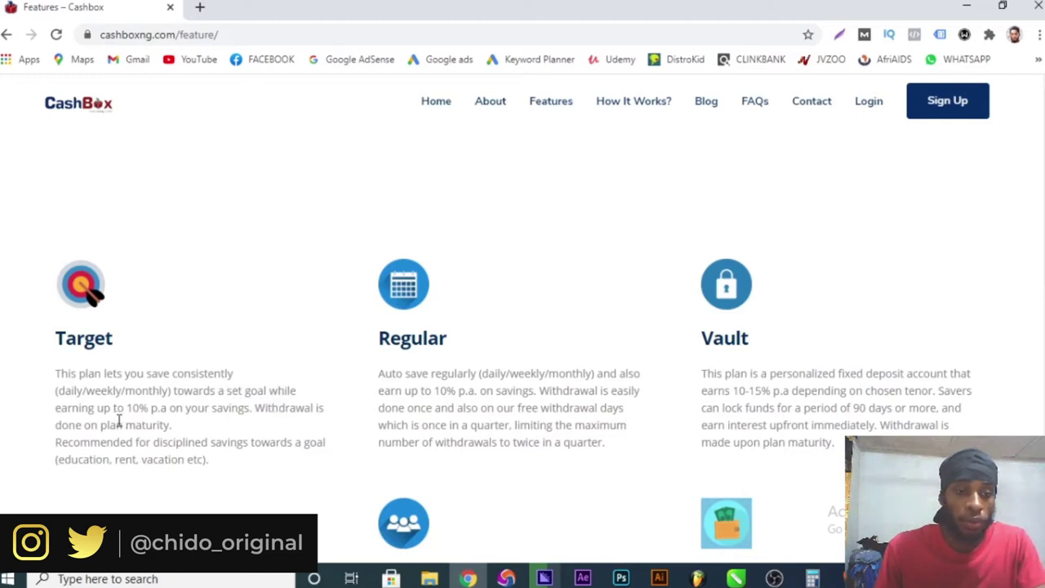
left_click_drag(116, 408, 178, 409)
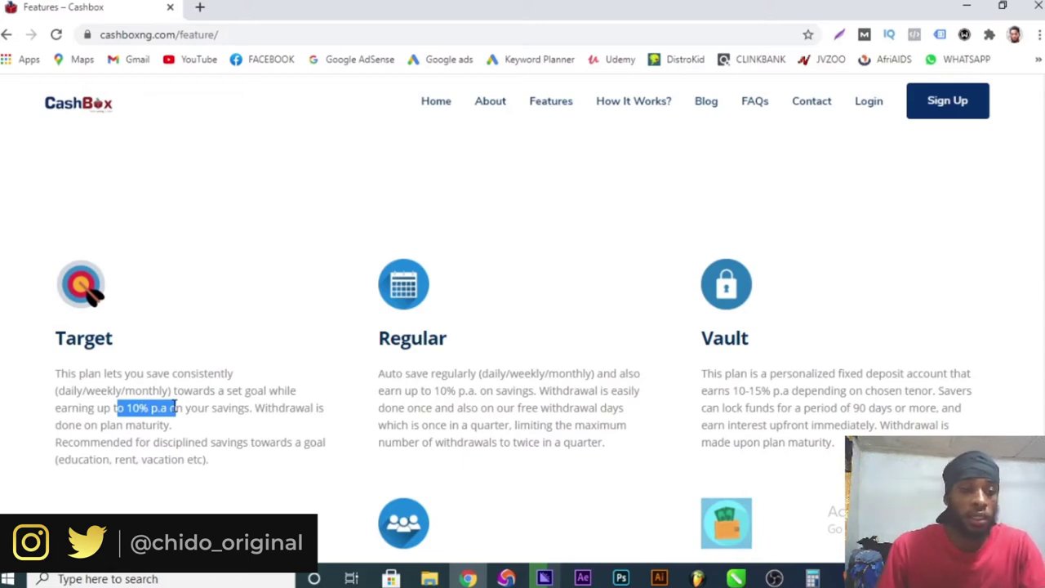
left_click_drag(254, 408, 170, 426)
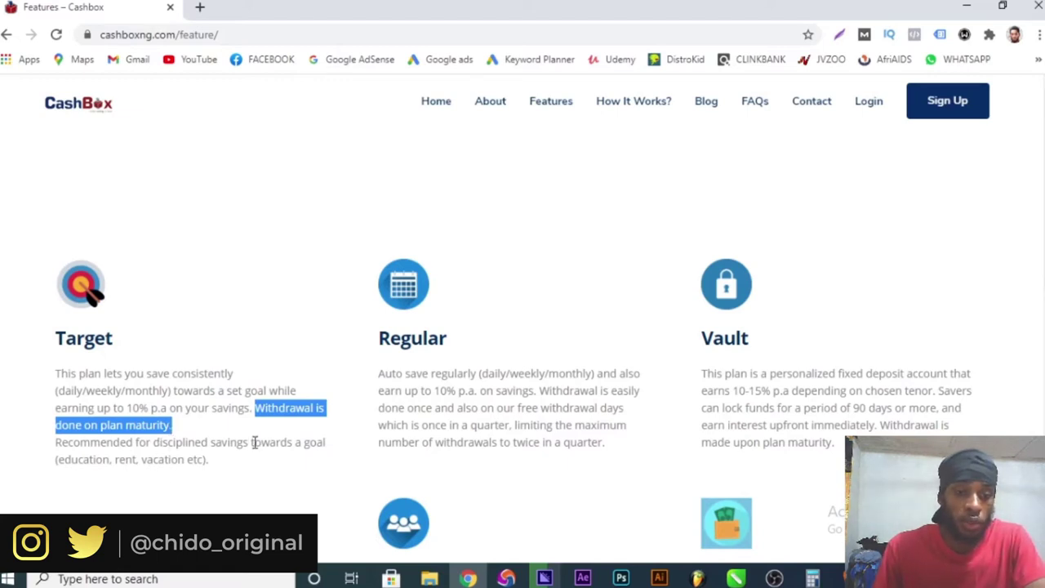
left_click_drag(255, 442, 316, 458)
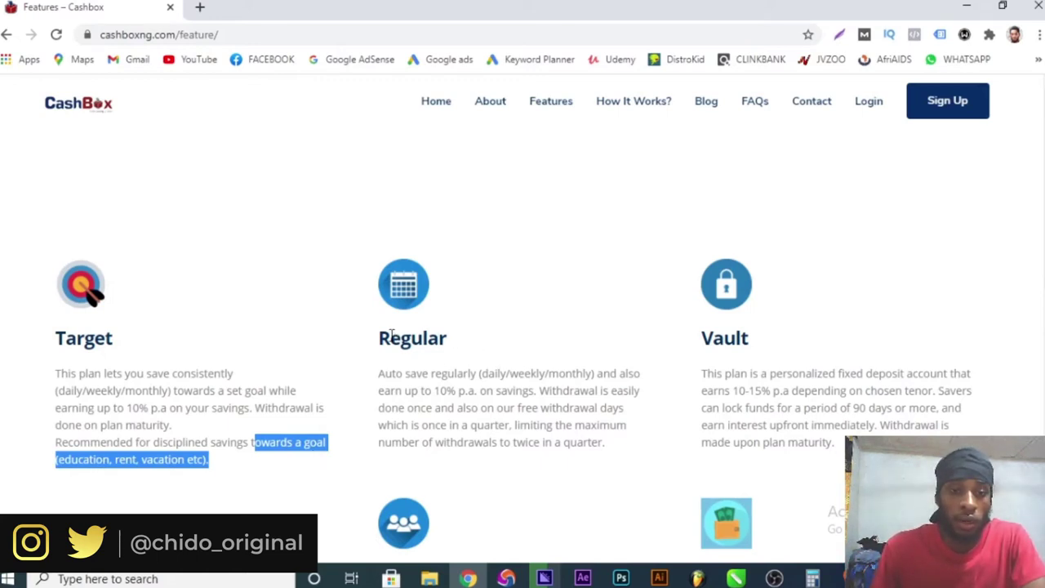
left_click_drag(380, 338, 455, 338)
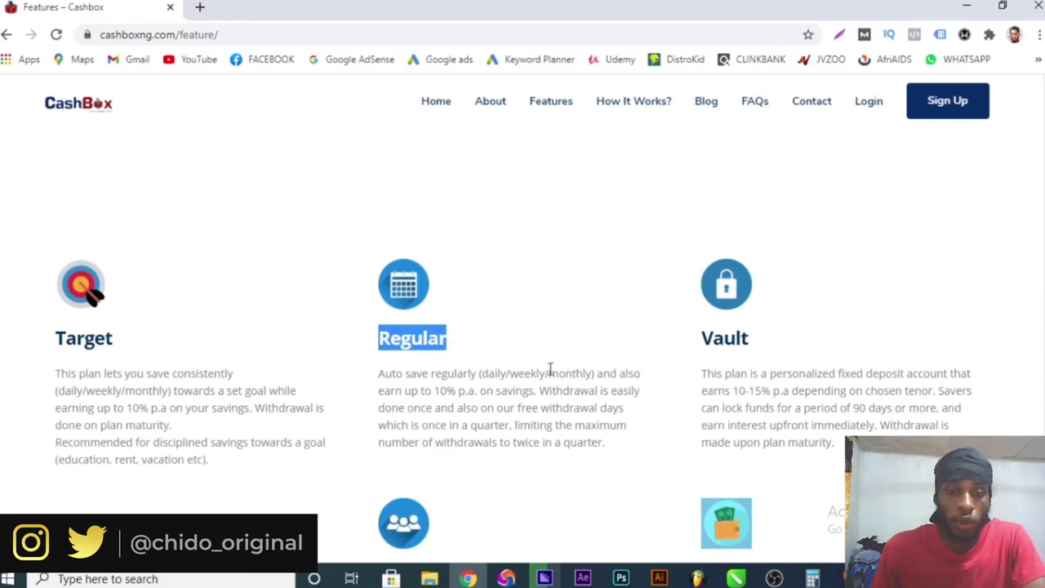
left_click_drag(432, 389, 571, 406)
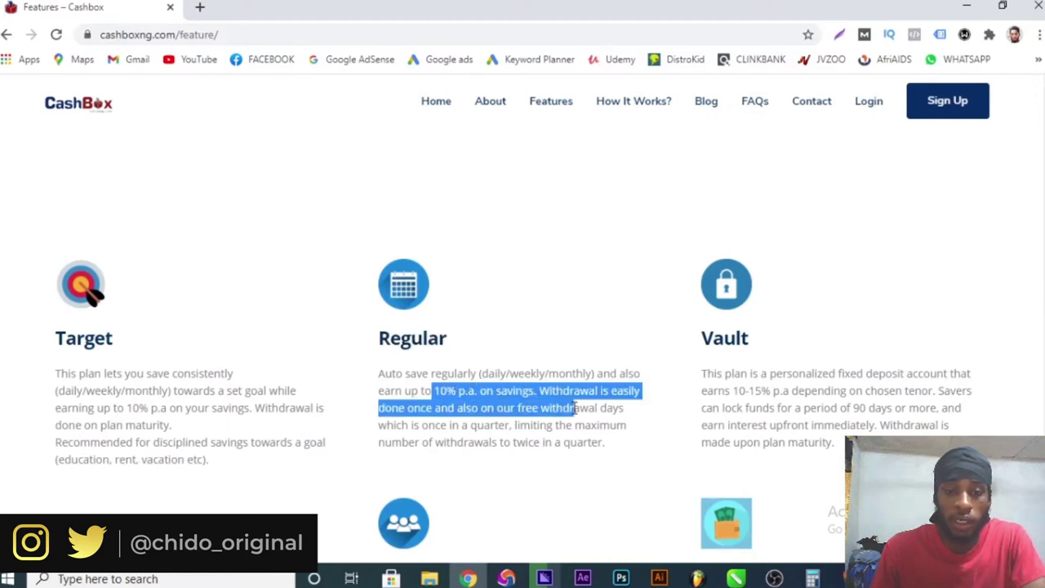
left_click_drag(576, 408, 629, 456)
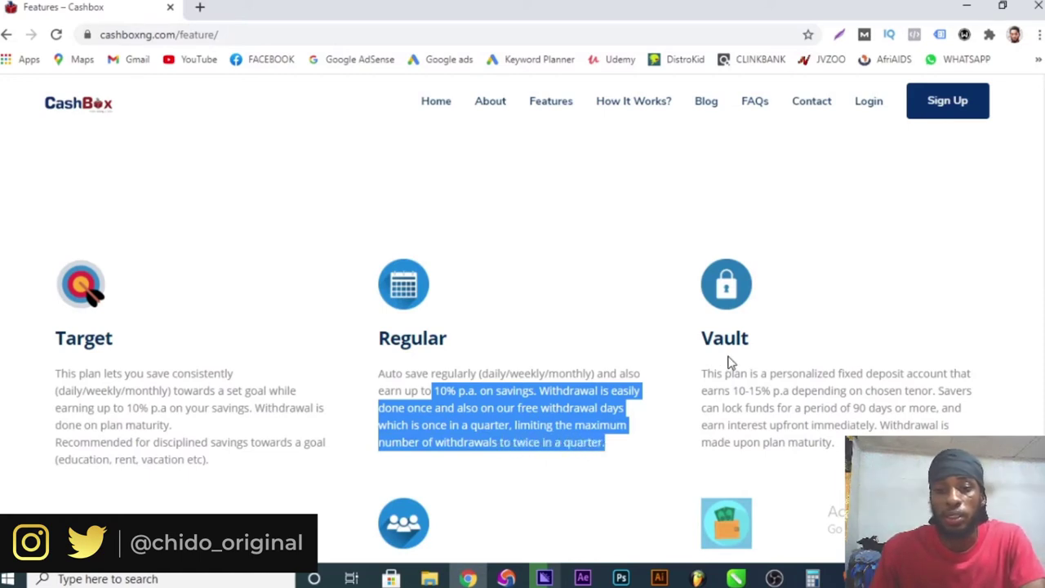
left_click_drag(694, 341, 775, 346)
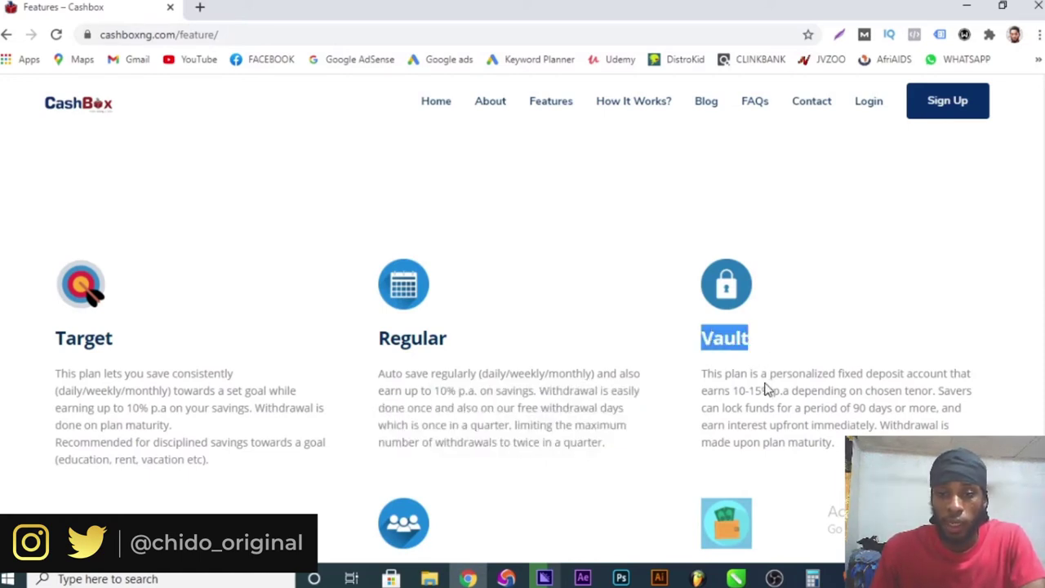
left_click_drag(732, 391, 795, 395)
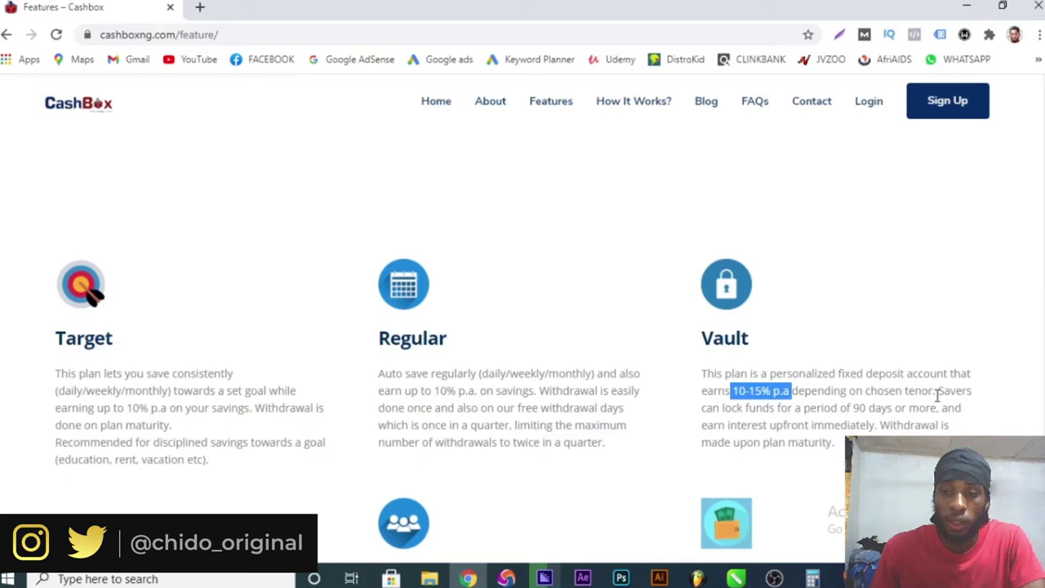
left_click_drag(945, 392, 960, 414)
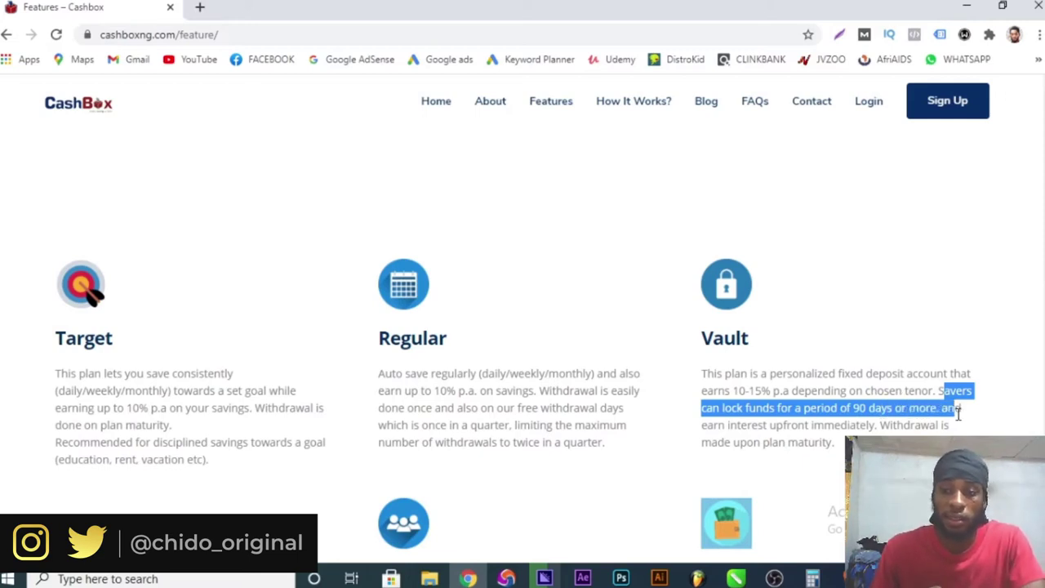
left_click_drag(977, 420, 836, 443)
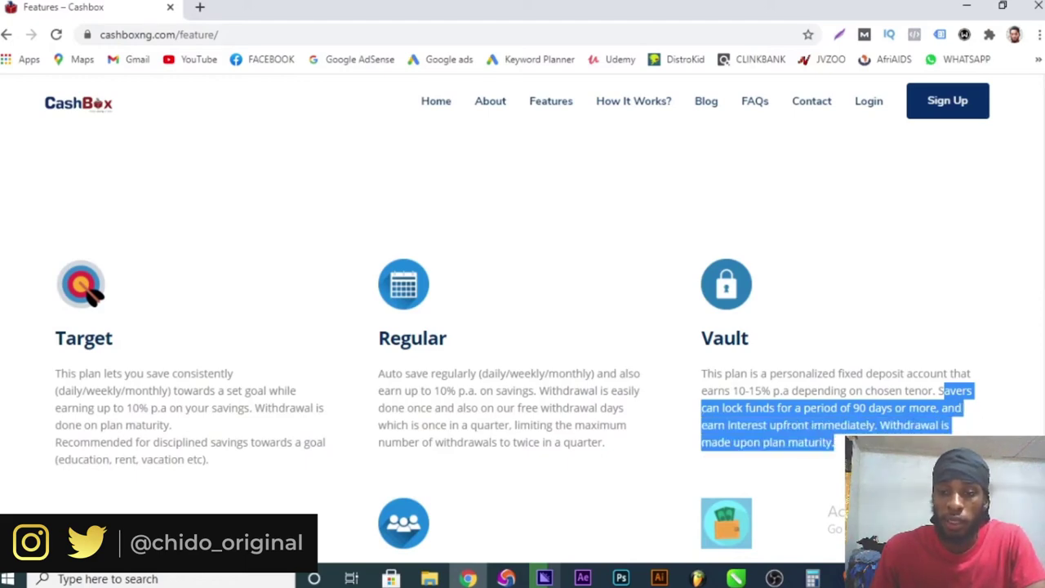
scroll(836, 443, "down", 2)
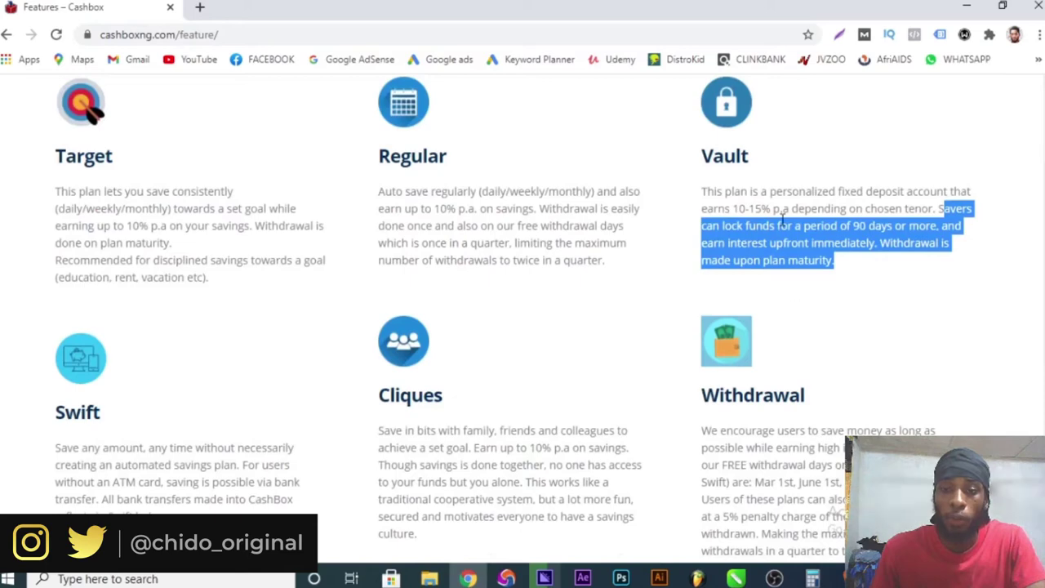
- Scroll to the Swift and Cliques sections and highlight their plan descriptions
scroll(755, 308, "down", 2)
scroll(751, 312, "down", 1)
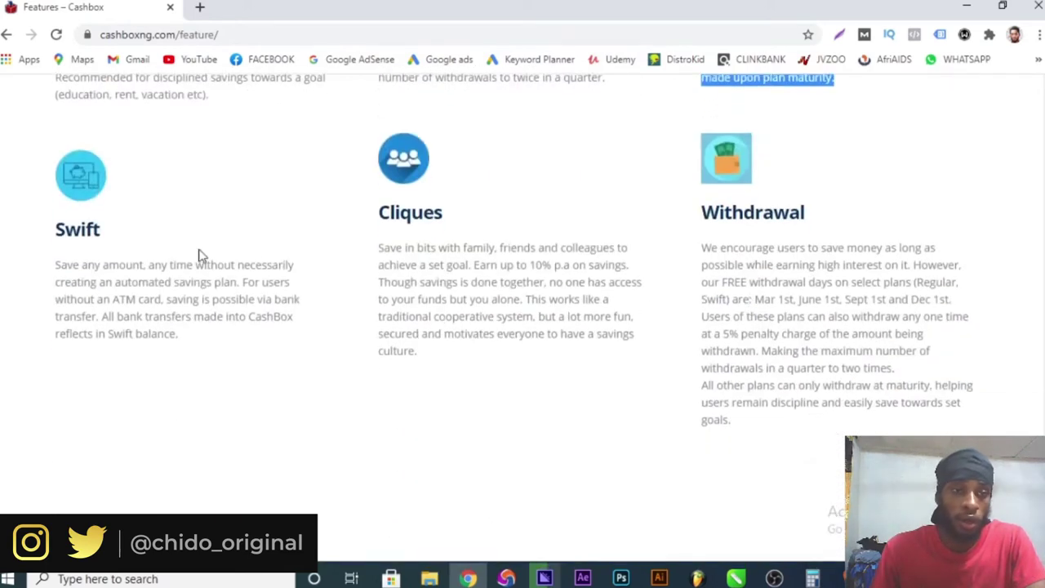
left_click_drag(63, 231, 101, 233)
left_click_drag(448, 221, 354, 220)
left_click_drag(686, 216, 817, 210)
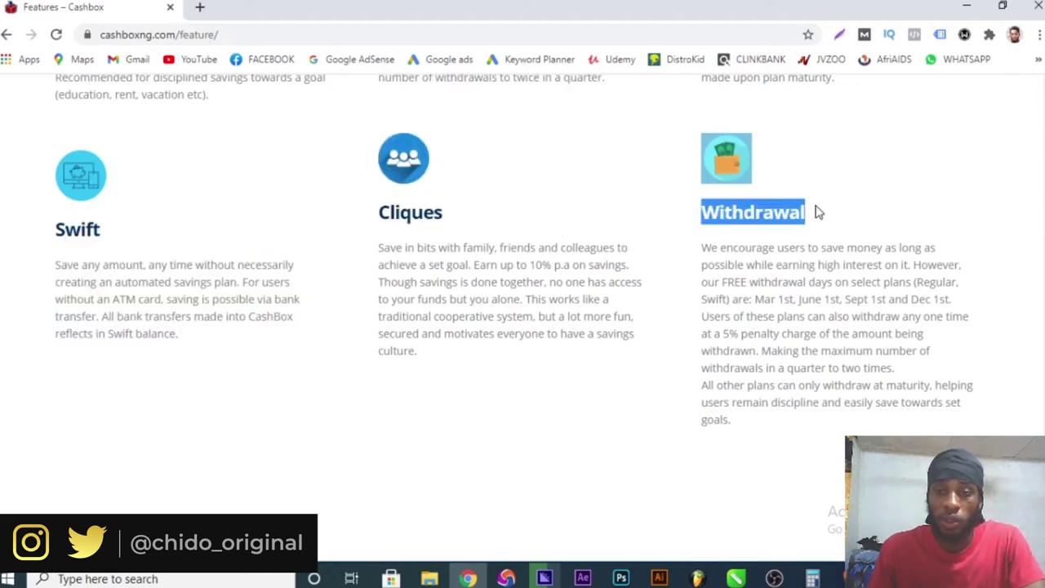
scroll(821, 245, "down", 3)
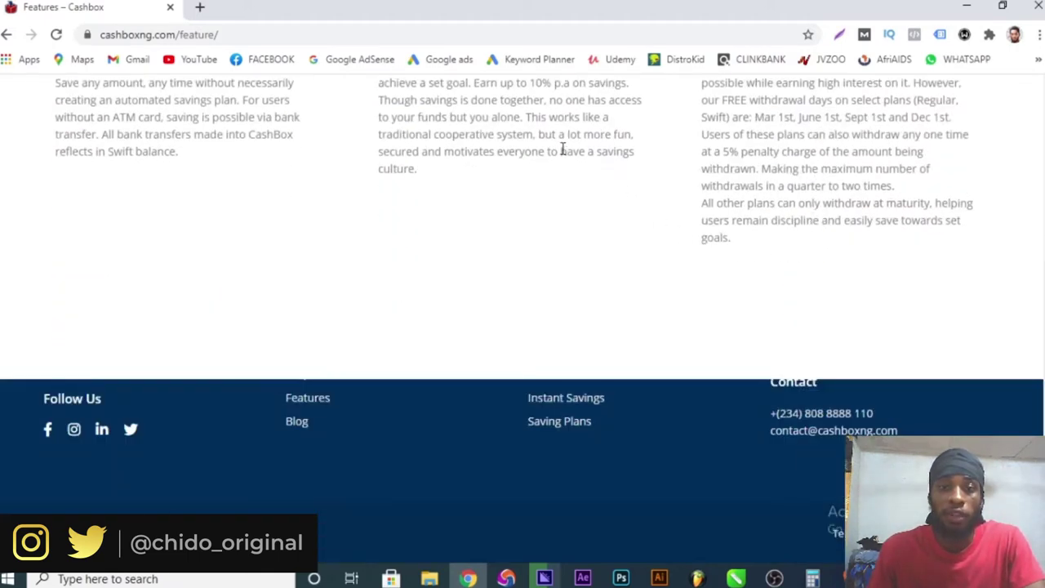
scroll(562, 150, "up", 3)
- Highlight Vault's fixed deposit description, then move to the How It Works page
left_click_drag(561, 268, 519, 263)
scroll(640, 282, "up", 6)
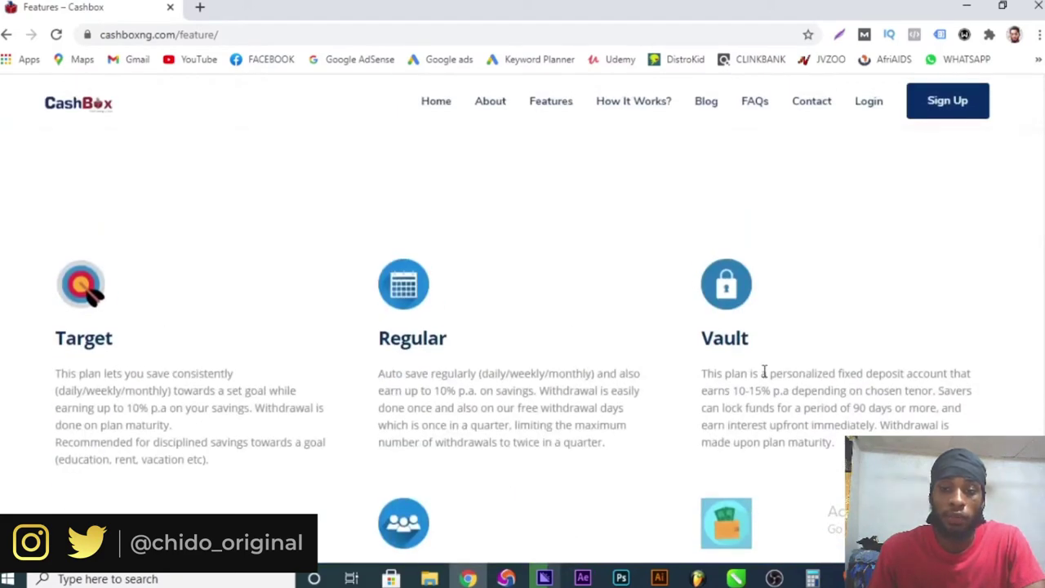
left_click_drag(768, 390, 724, 381)
scroll(751, 396, "down", 8)
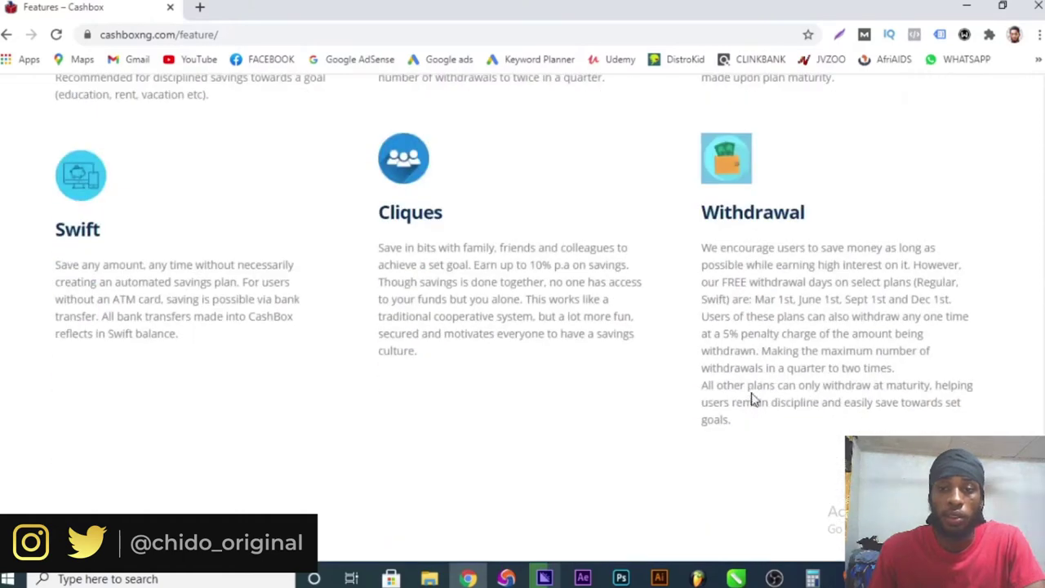
scroll(747, 384, "up", 8)
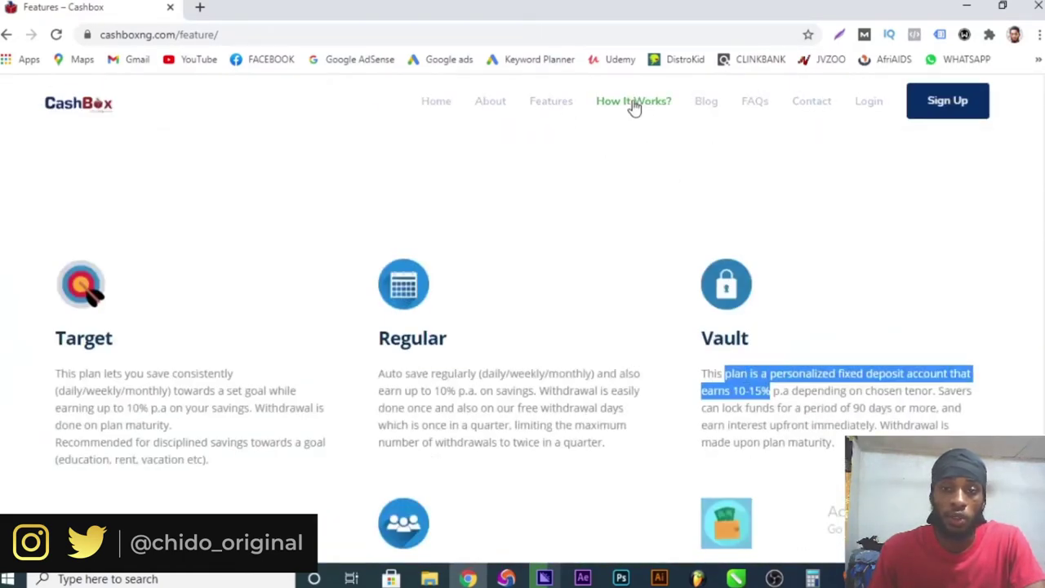
left_click(632, 105)
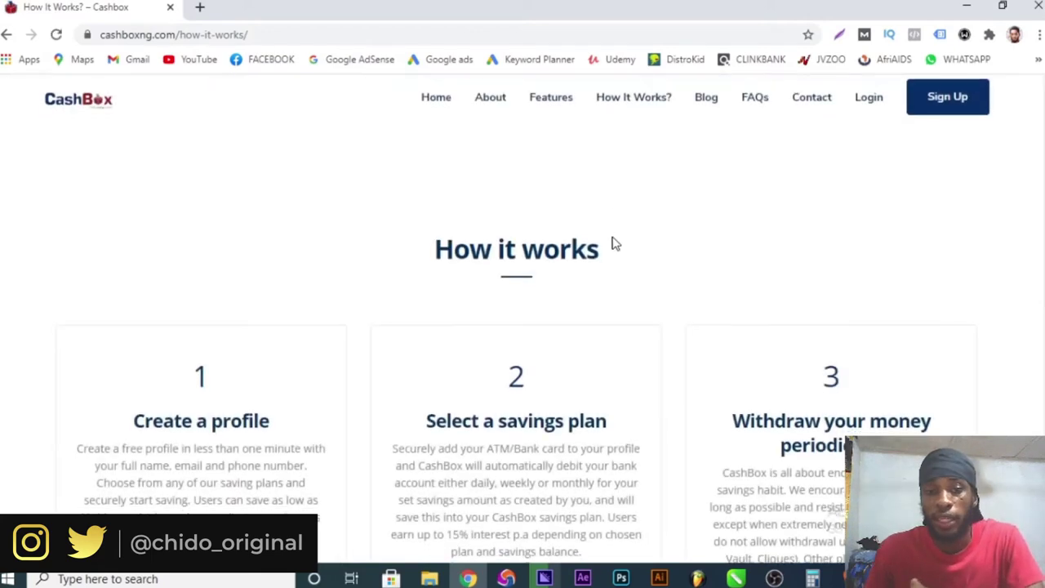
scroll(613, 242, "down", 2)
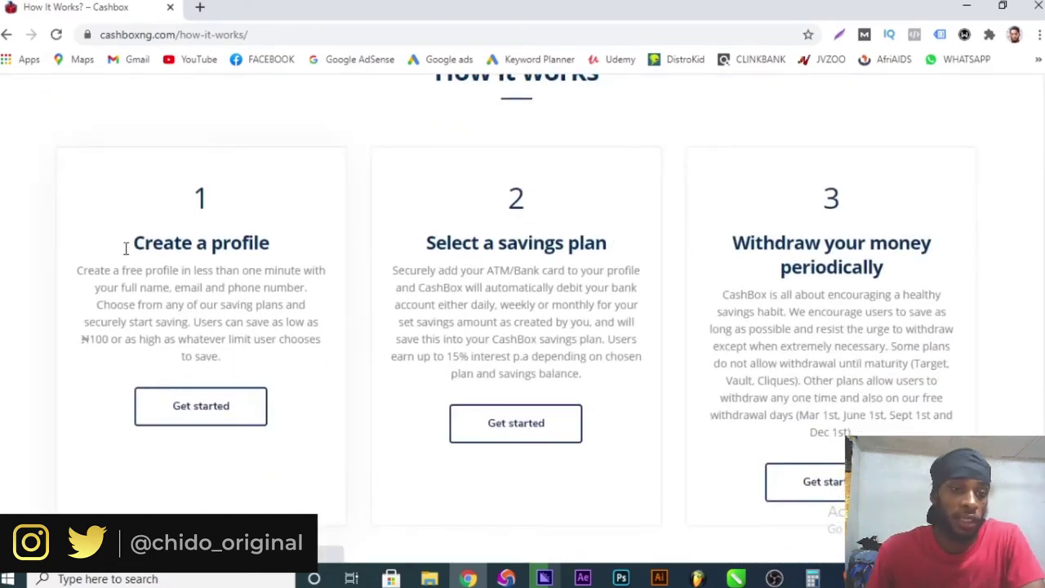
left_click_drag(127, 247, 327, 247)
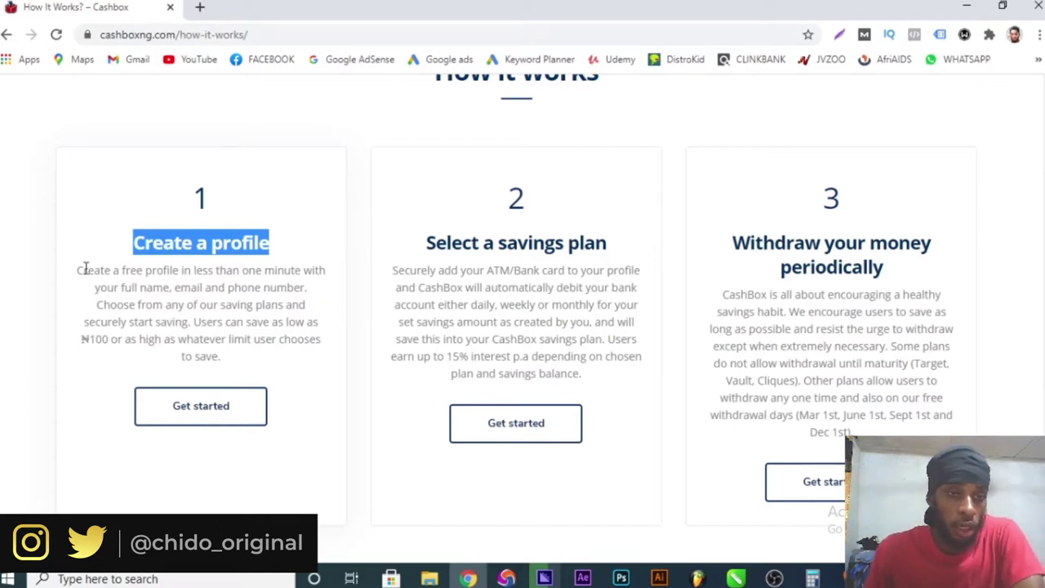
left_click_drag(85, 269, 184, 359)
left_click(404, 252)
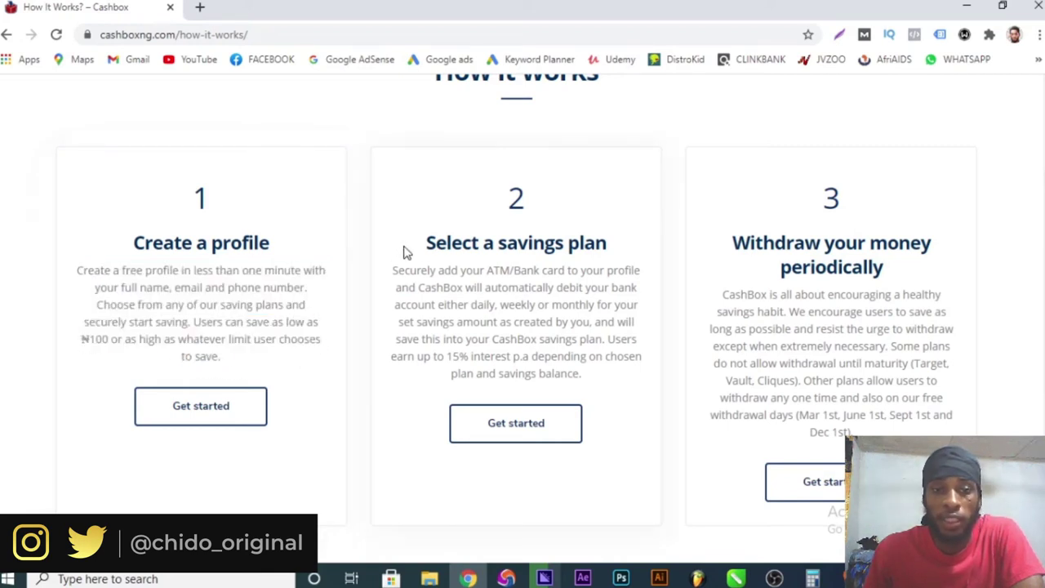
left_click_drag(404, 252, 658, 304)
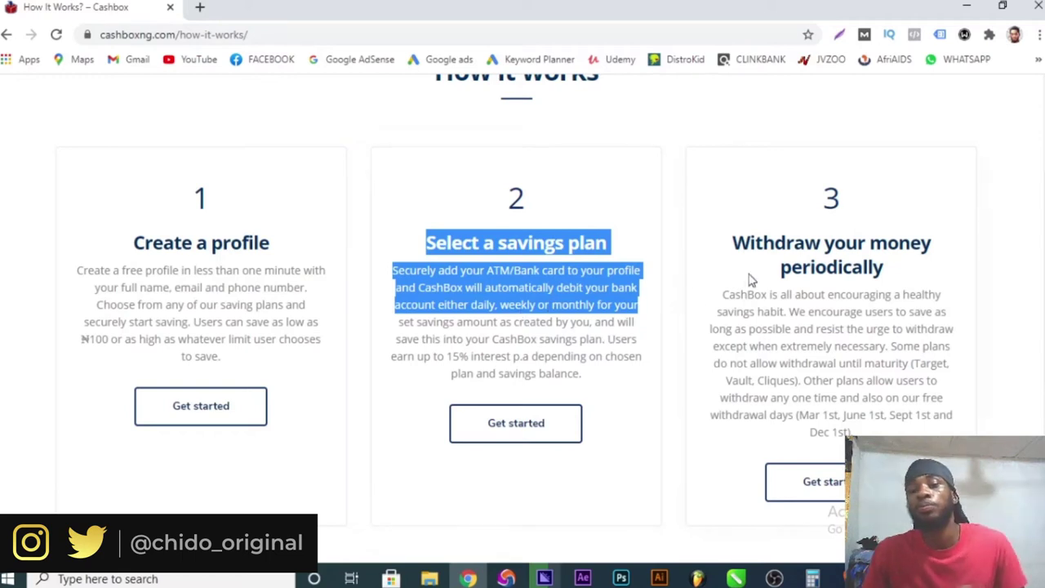
left_click_drag(834, 243, 749, 242)
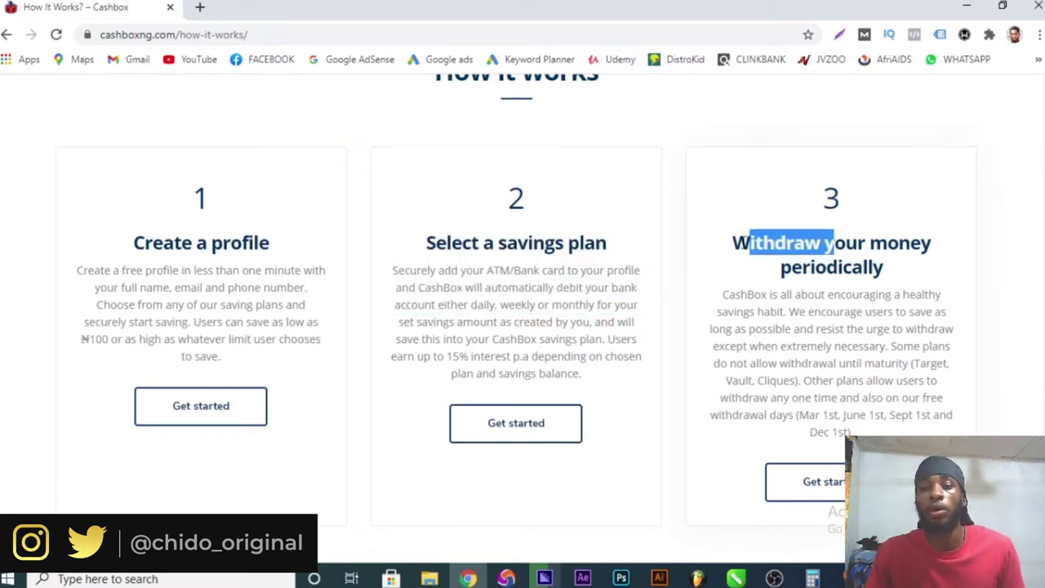
scroll(722, 310, "down", 4)
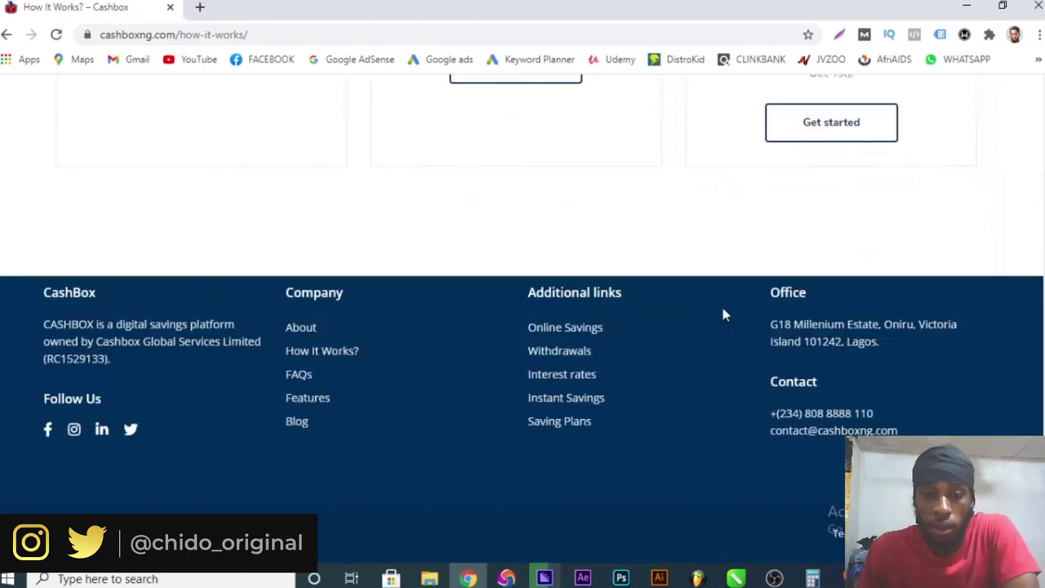
scroll(722, 314, "up", 5)
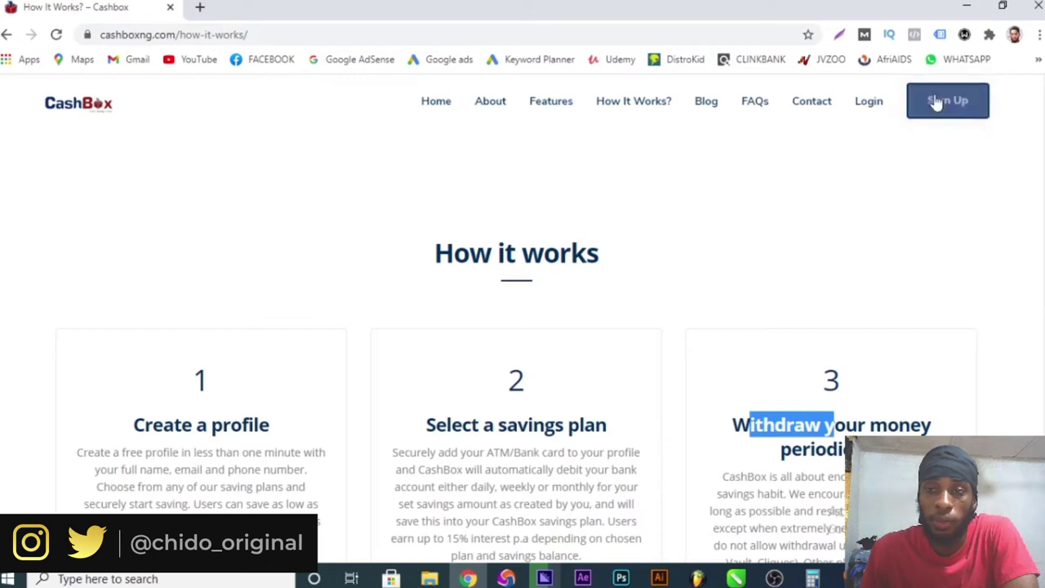
- Open the sign-up form in a new tab and enter the first name, last name and phone number
left_click(951, 104)
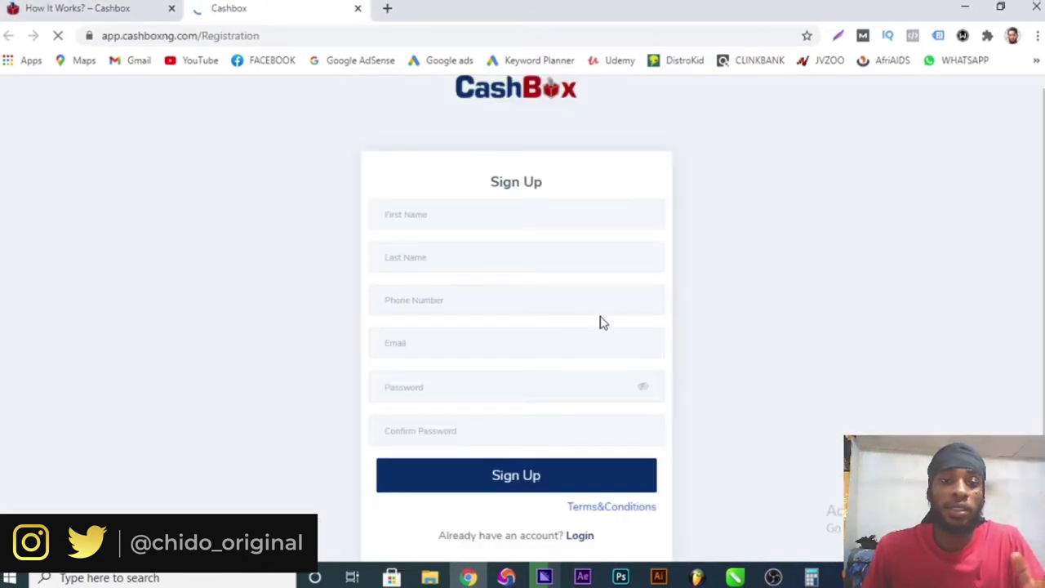
left_click(518, 219)
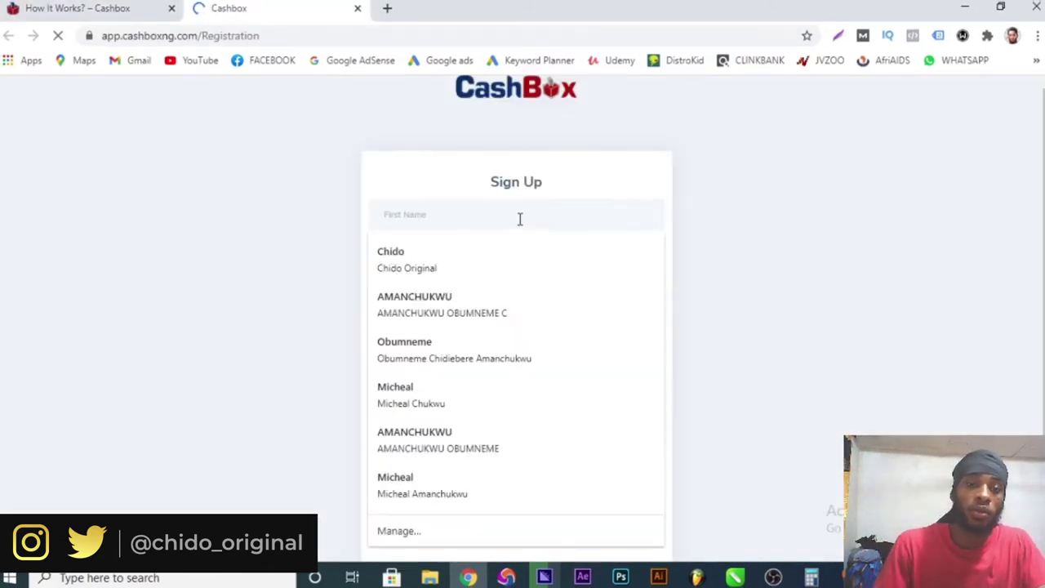
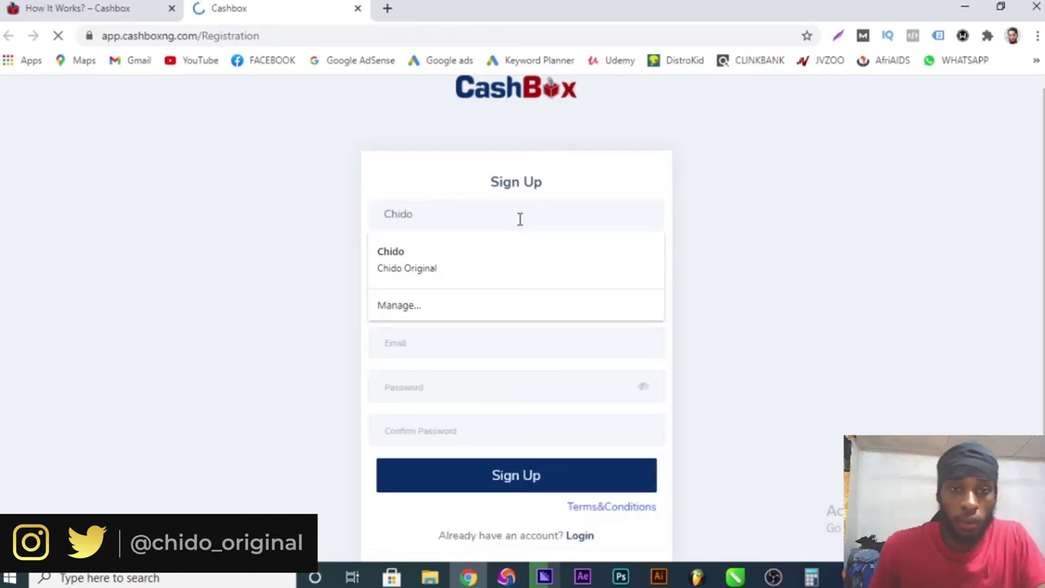
left_click(309, 283)
left_click(408, 258)
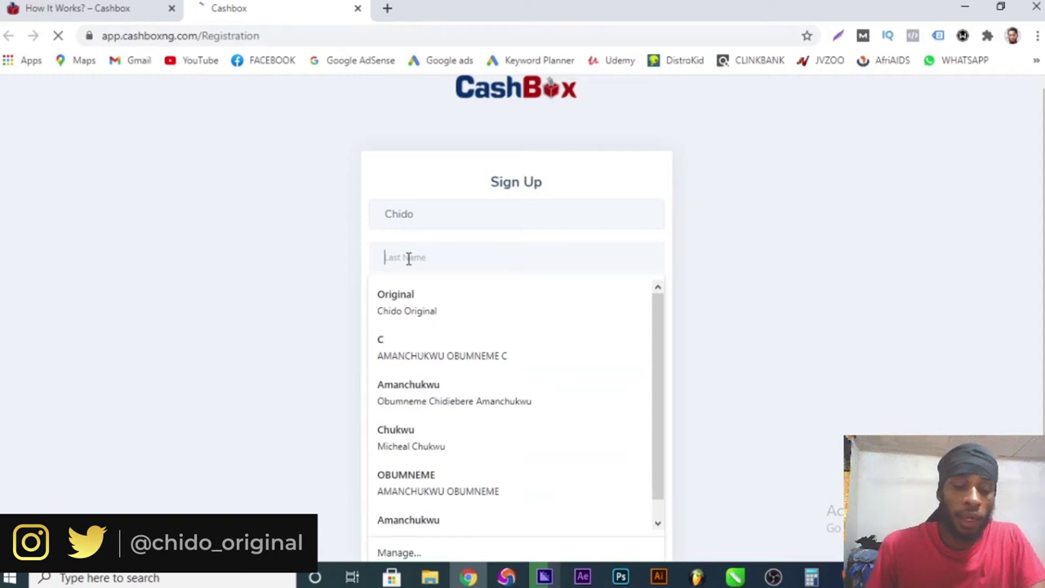
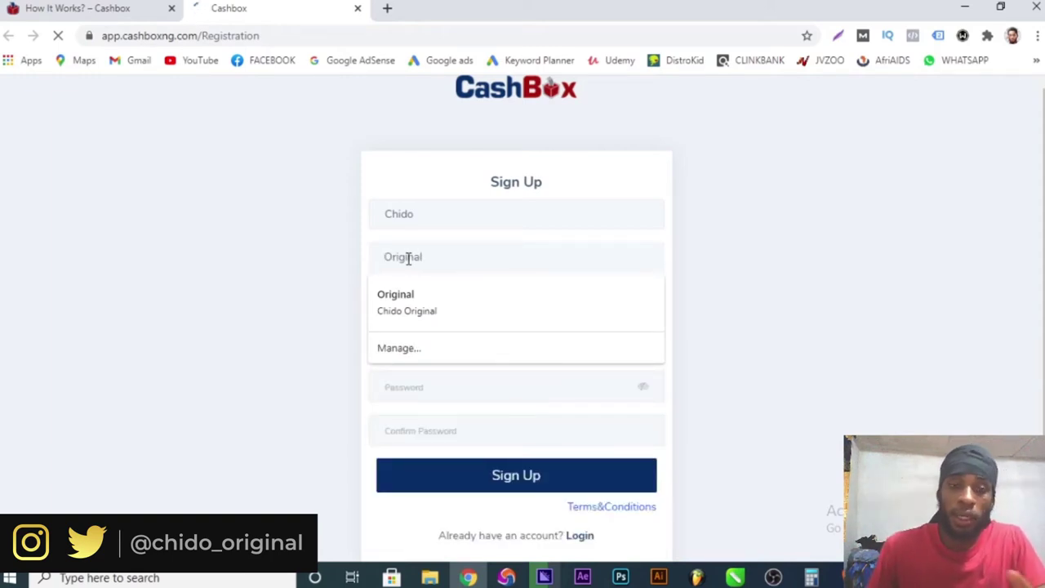
left_click(308, 321)
left_click(419, 297)
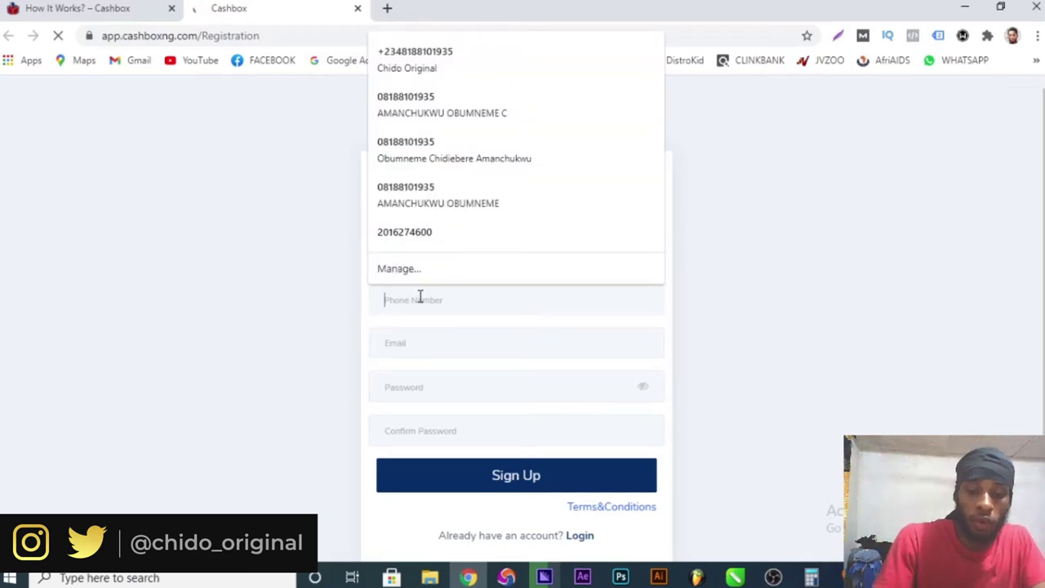
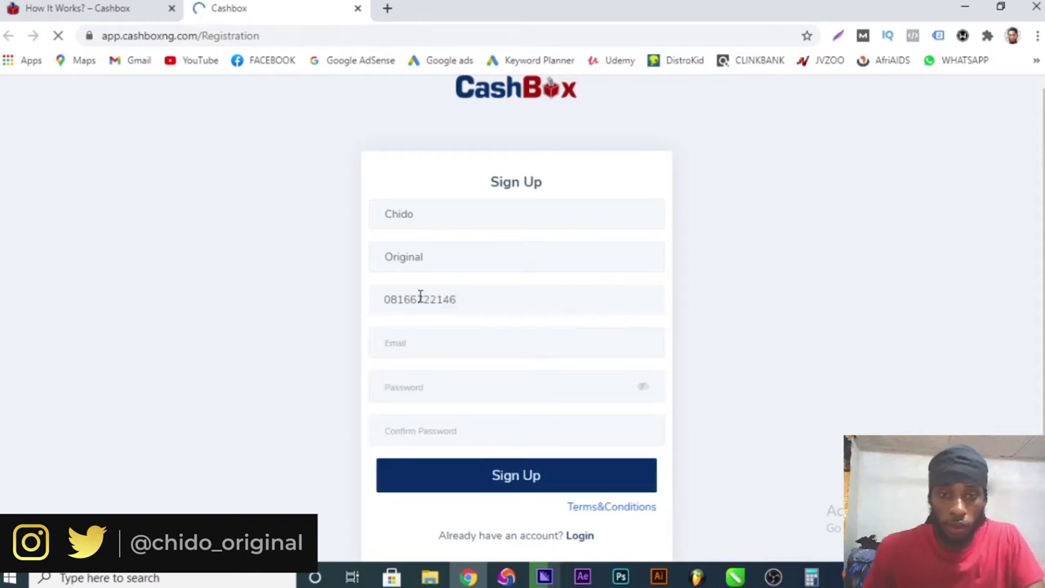
- Fill in the suggested e-mail address, enter and confirm the password, and submit the form
scroll(461, 341, "down", 1)
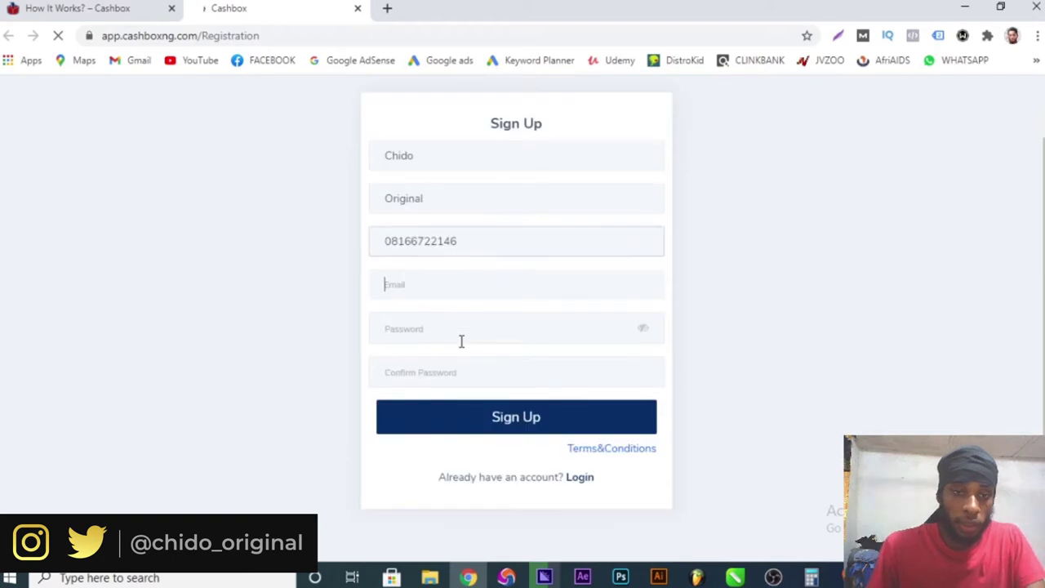
type("ch")
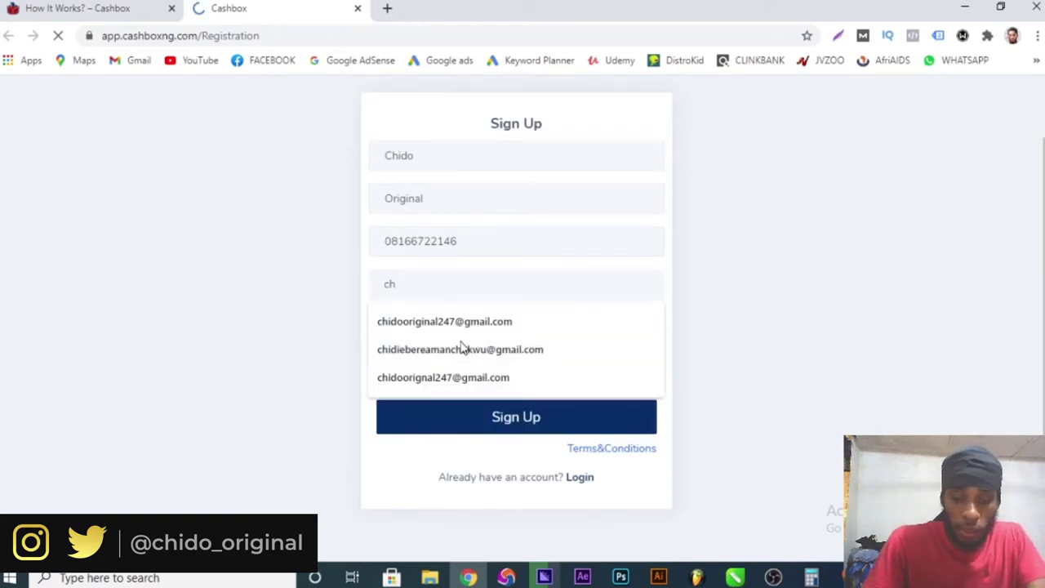
type("ido")
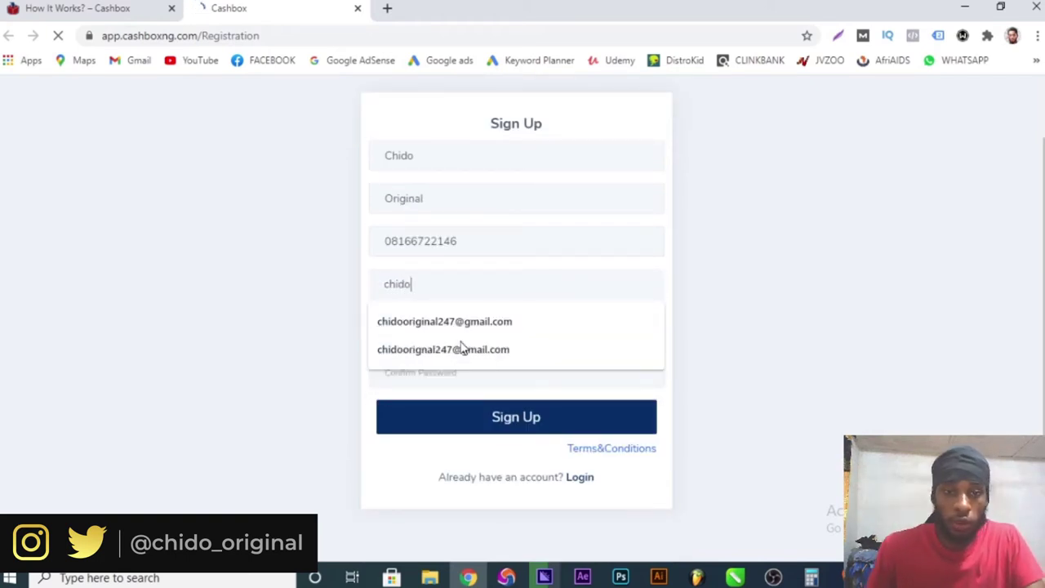
left_click(496, 324)
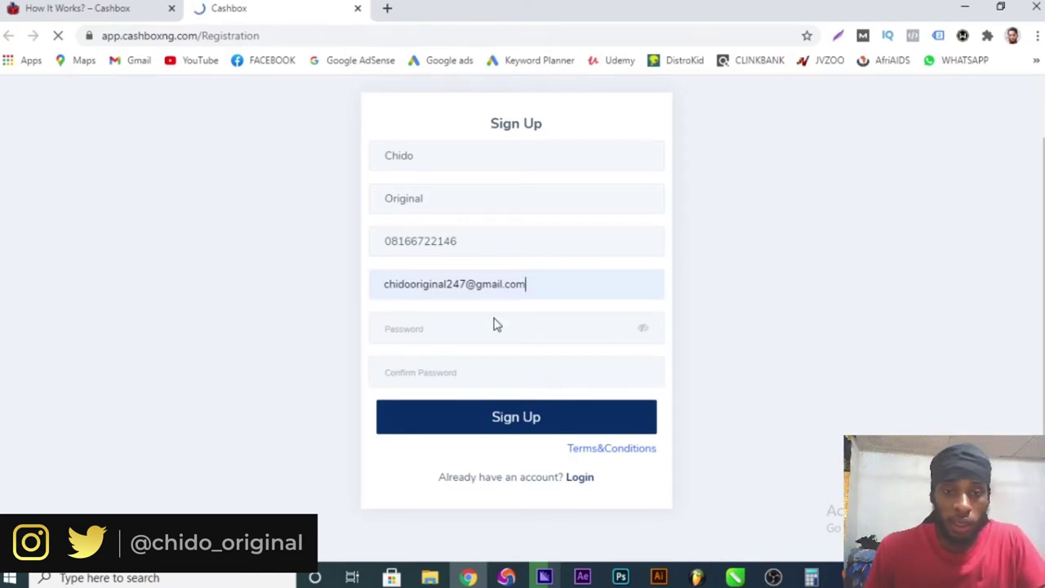
left_click(504, 335)
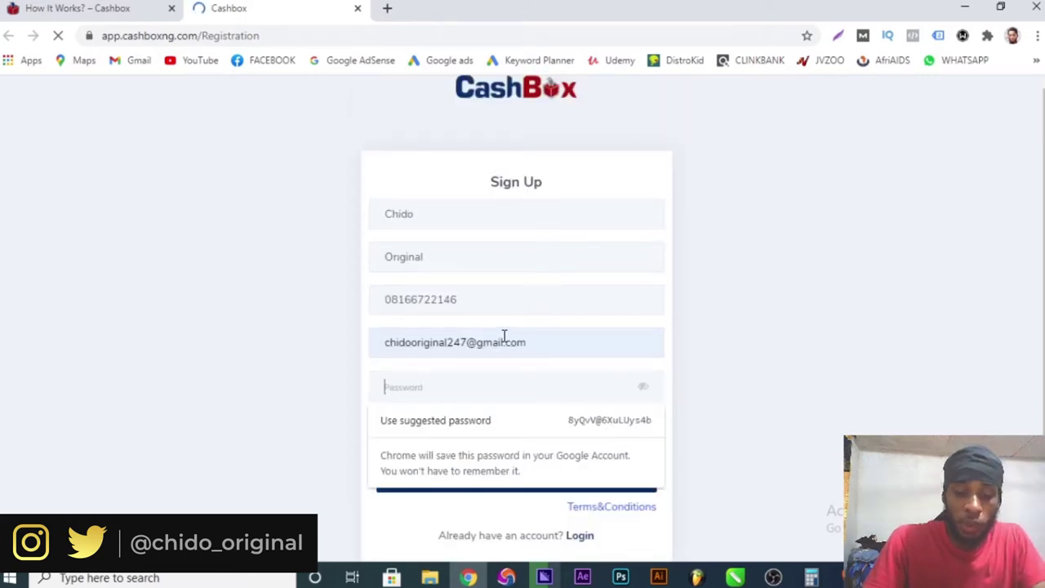
type("•")
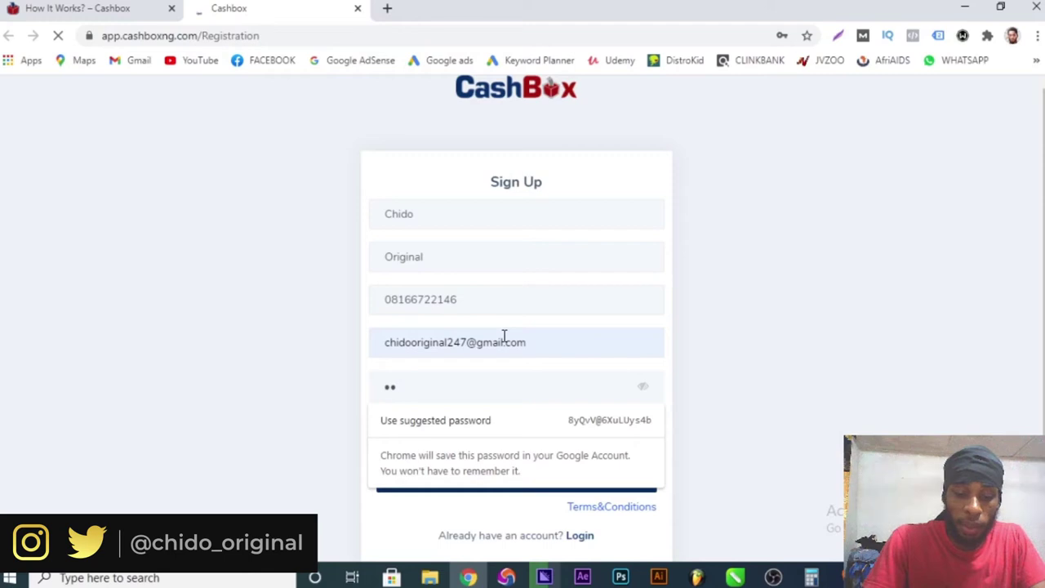
type("••••")
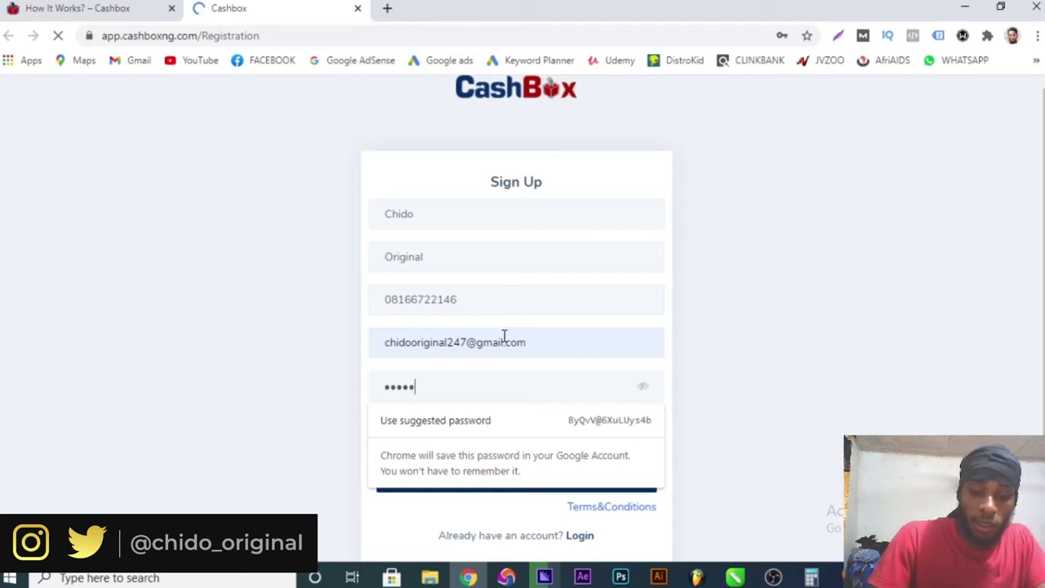
type("•")
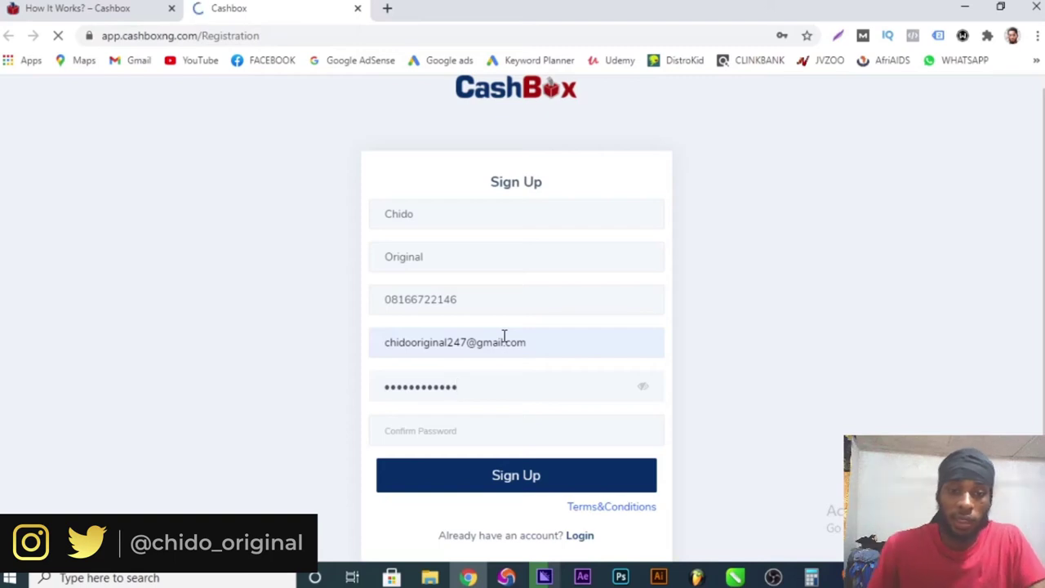
left_click(499, 438)
scroll(501, 443, "down", 1)
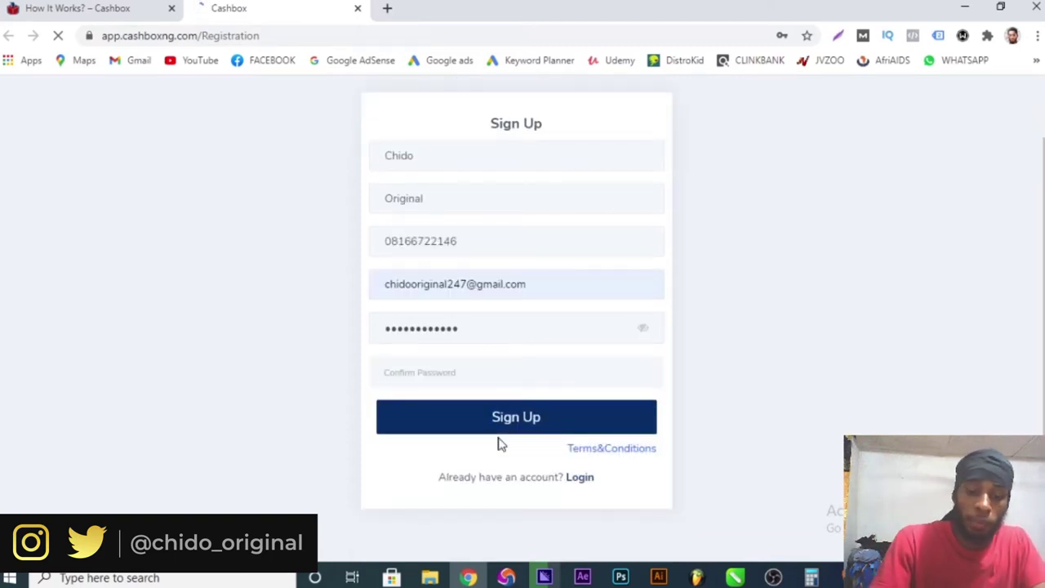
type("•")
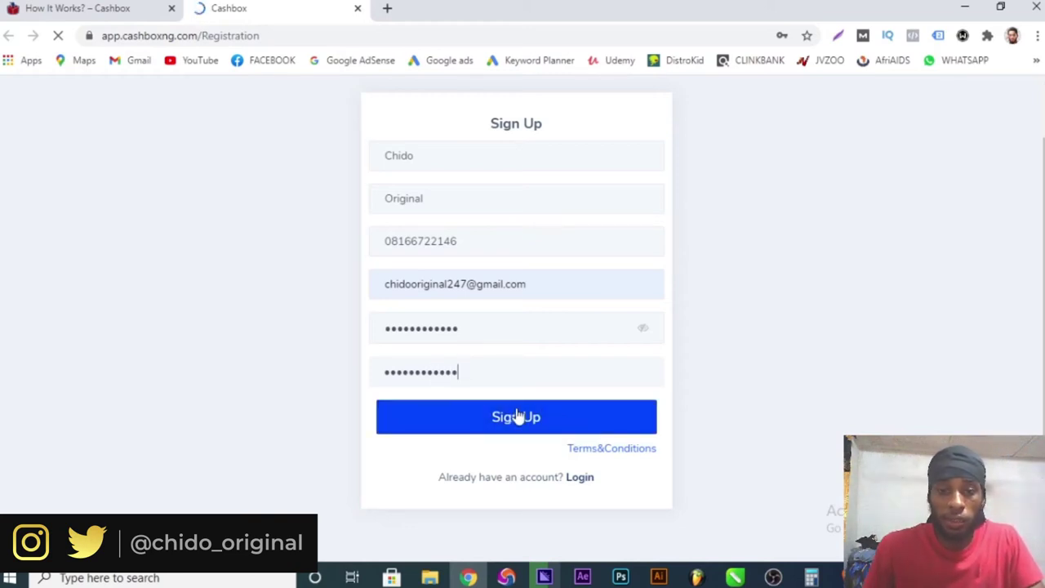
left_click(517, 418)
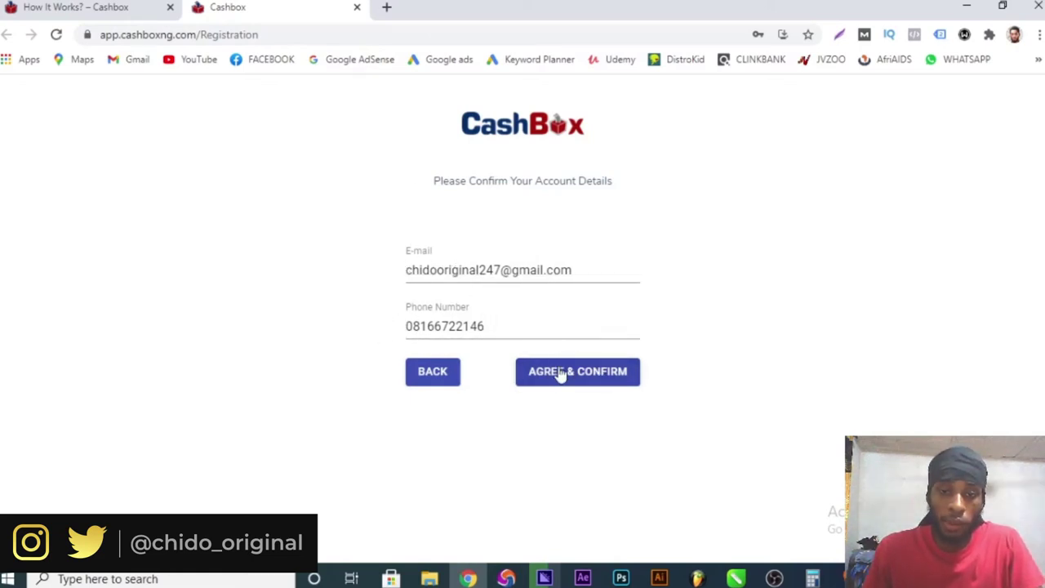
- Agree to and confirm the account details, then choose GTBank Plc as the bank
left_click(591, 380)
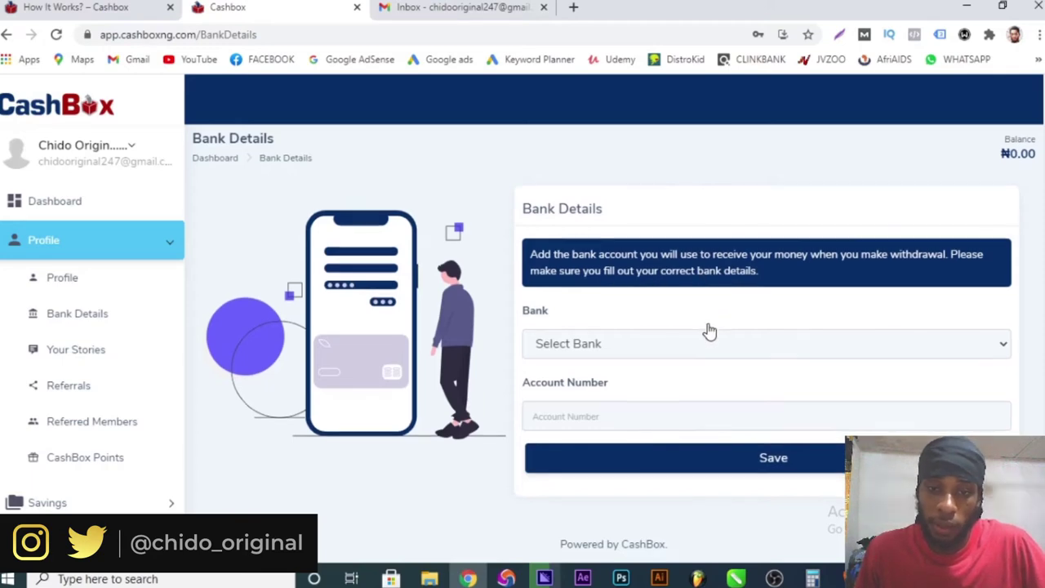
left_click(645, 350)
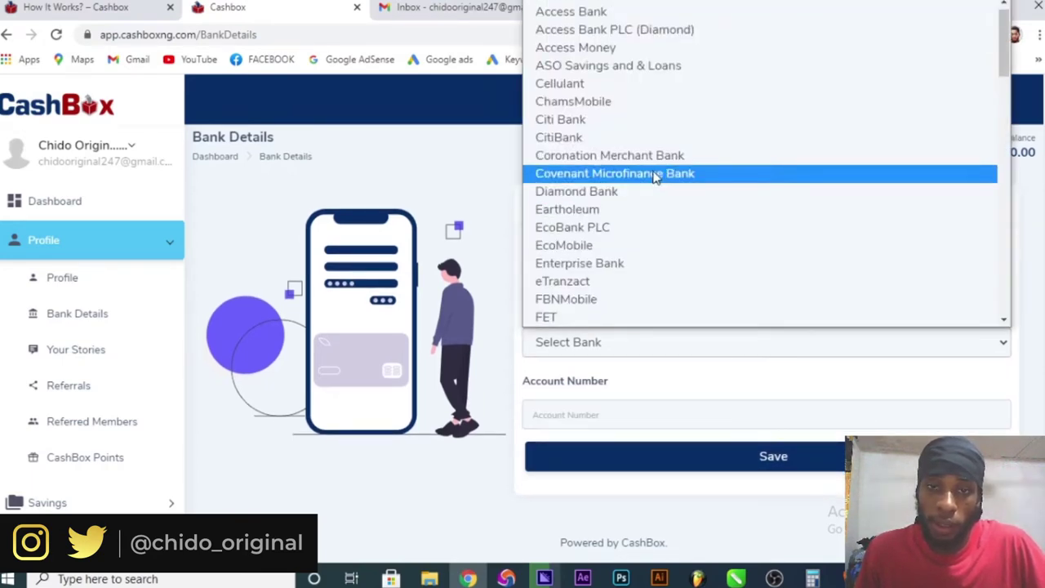
scroll(653, 177, "down", 10)
scroll(653, 177, "up", 10)
scroll(649, 187, "up", 1)
scroll(641, 237, "down", 5)
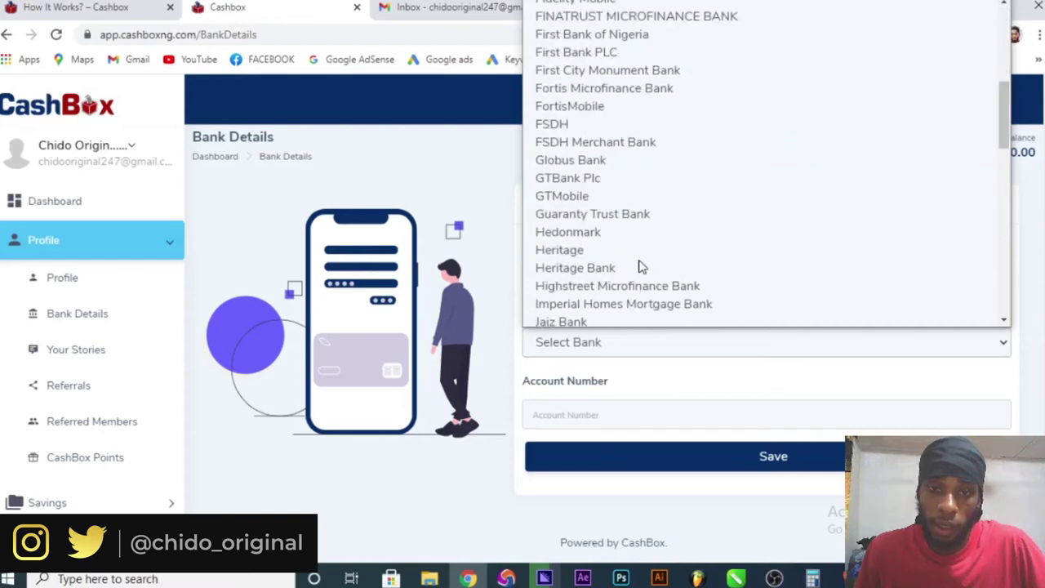
left_click(592, 179)
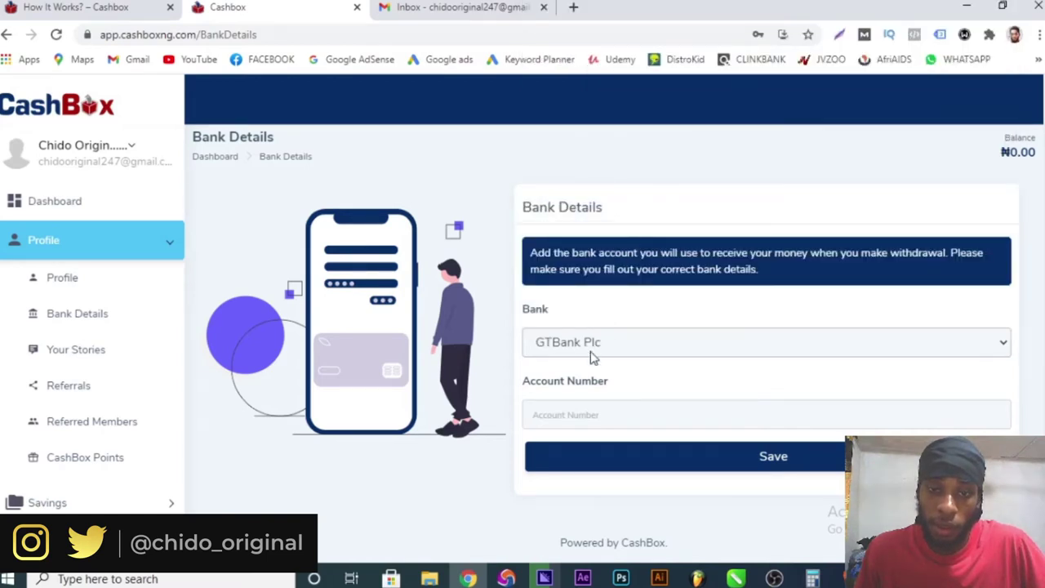
- Enter the bank account number and save the bank details
left_click(582, 416)
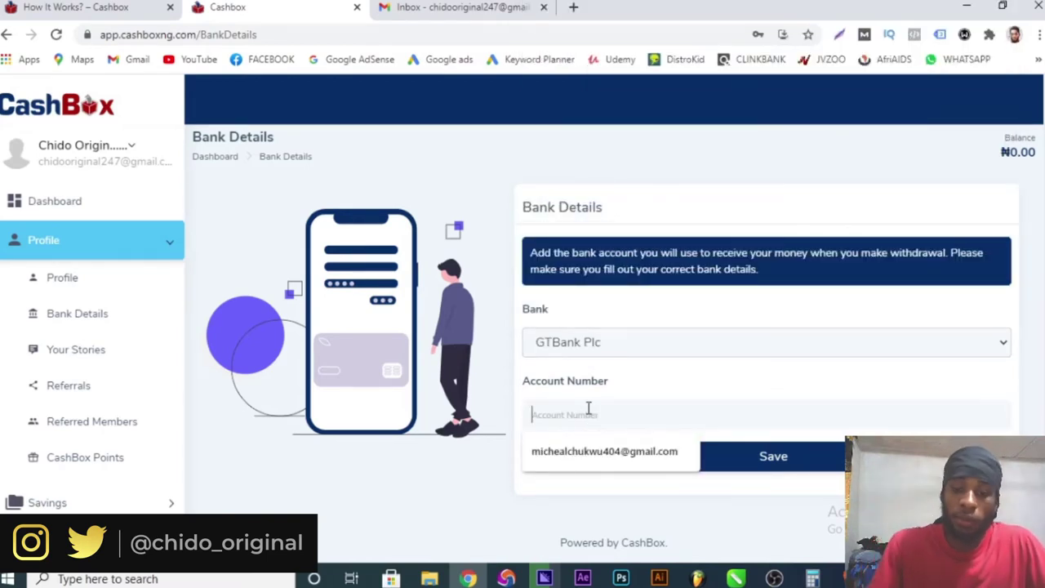
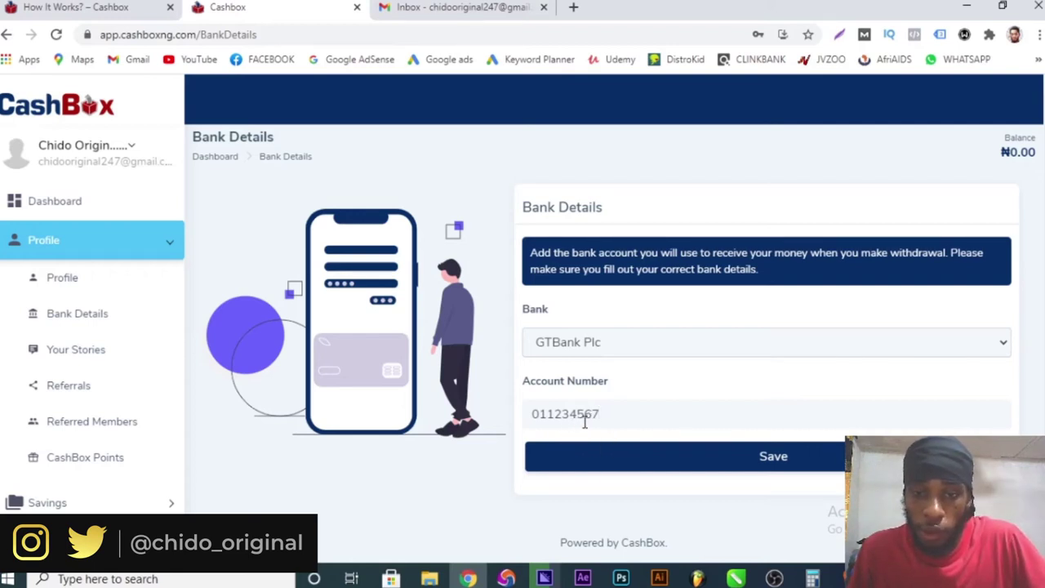
left_click(822, 457)
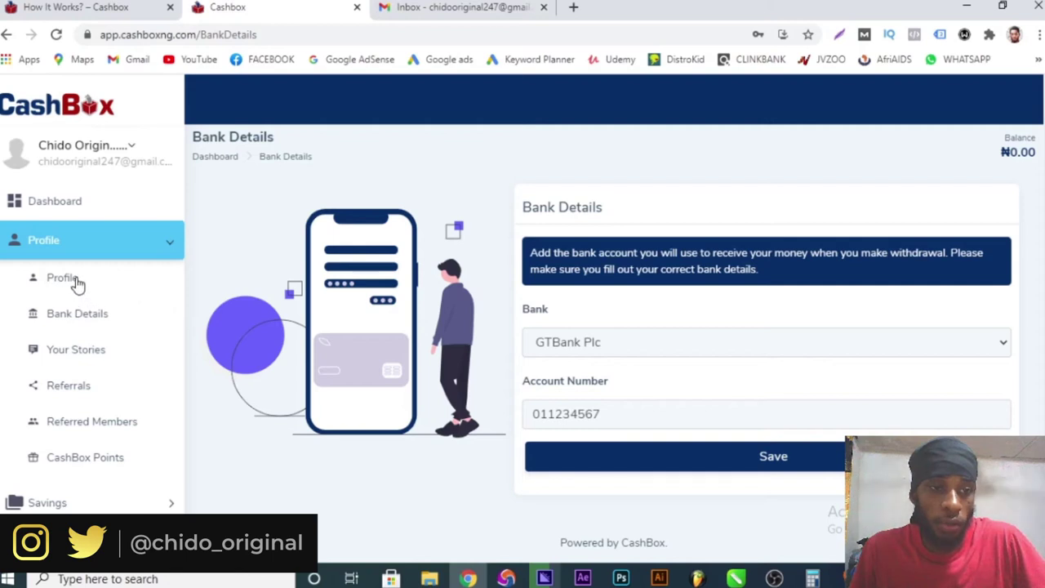
- View the Referrals page, then open Your Stories and start writing a user story
left_click(90, 396)
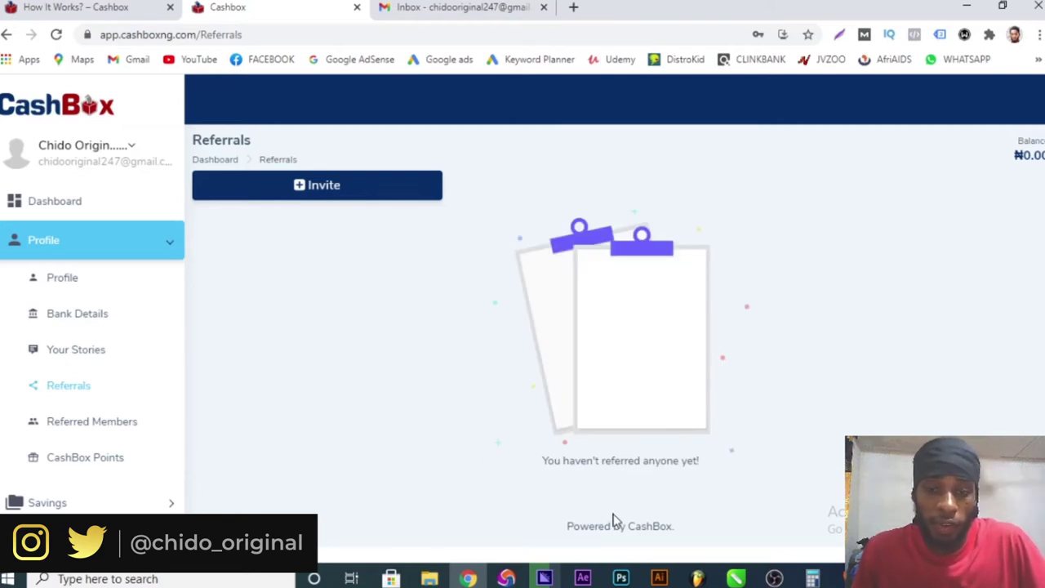
left_click(85, 353)
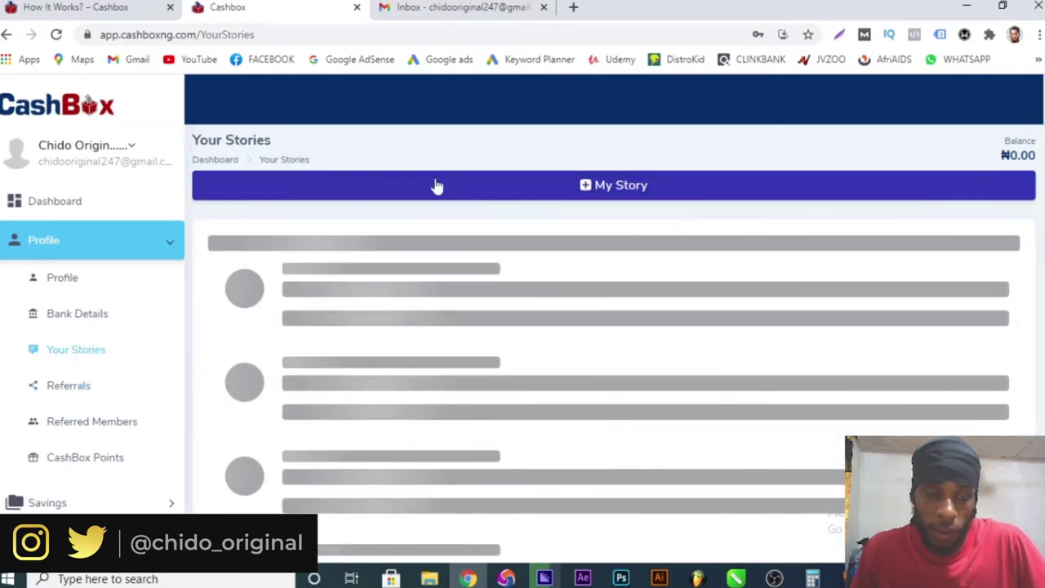
scroll(506, 298, "down", 1)
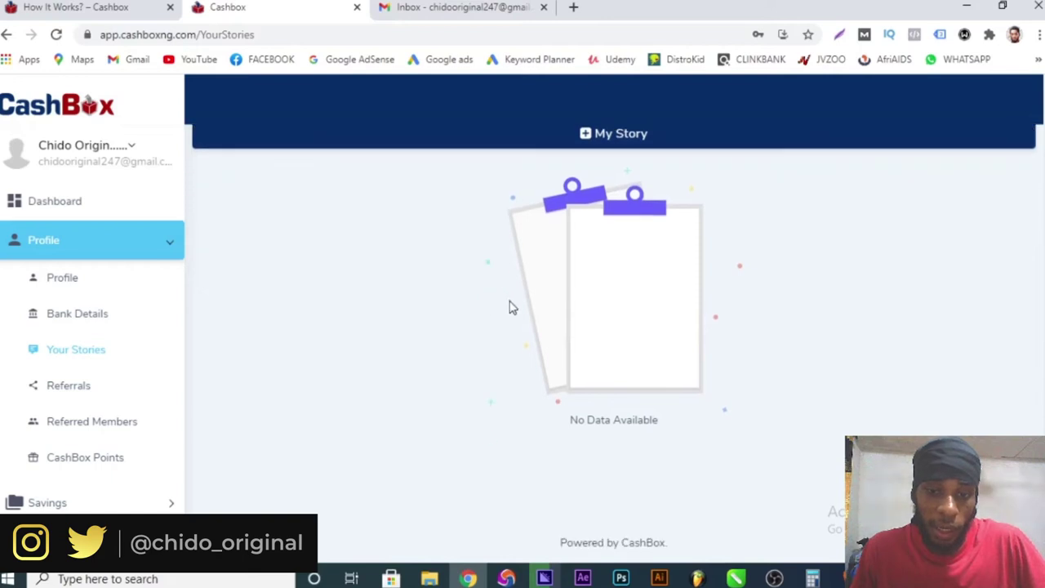
scroll(511, 305, "up", 1)
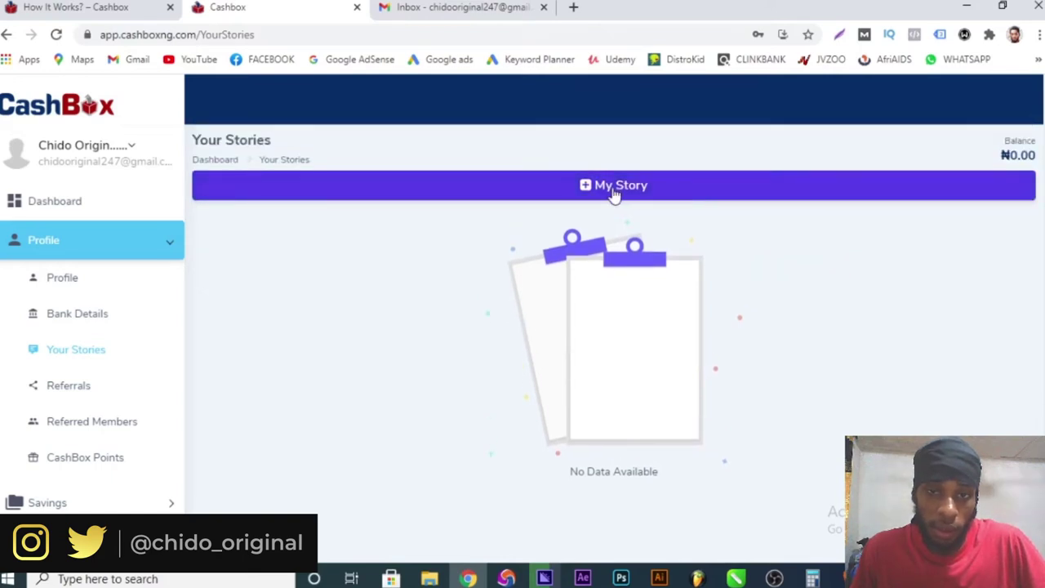
left_click(614, 194)
left_click(281, 296)
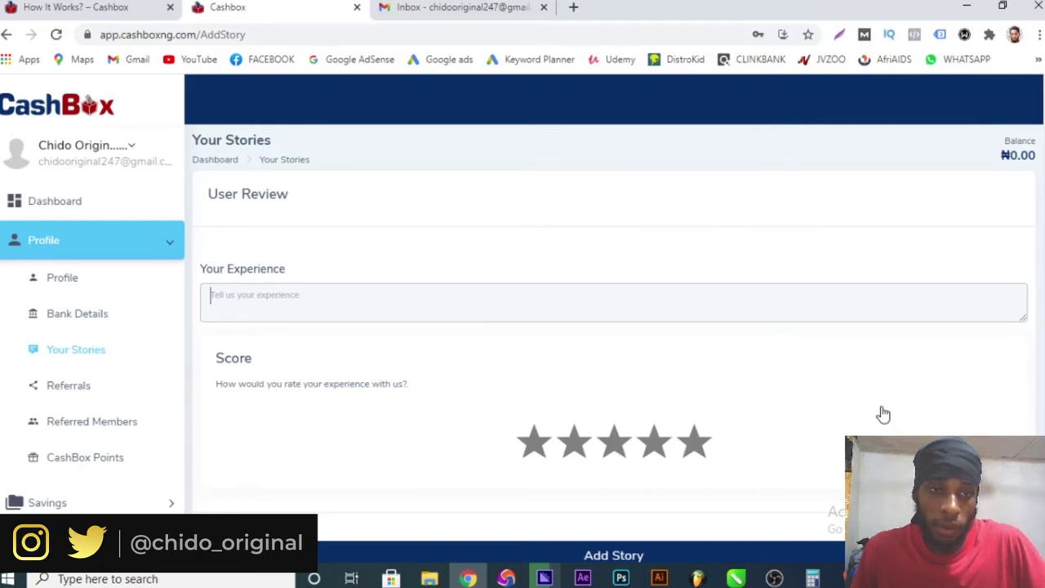
- Browse Bank Details, Profile and Referred Members, ending on CashBox Points with 0 CP
left_click(79, 316)
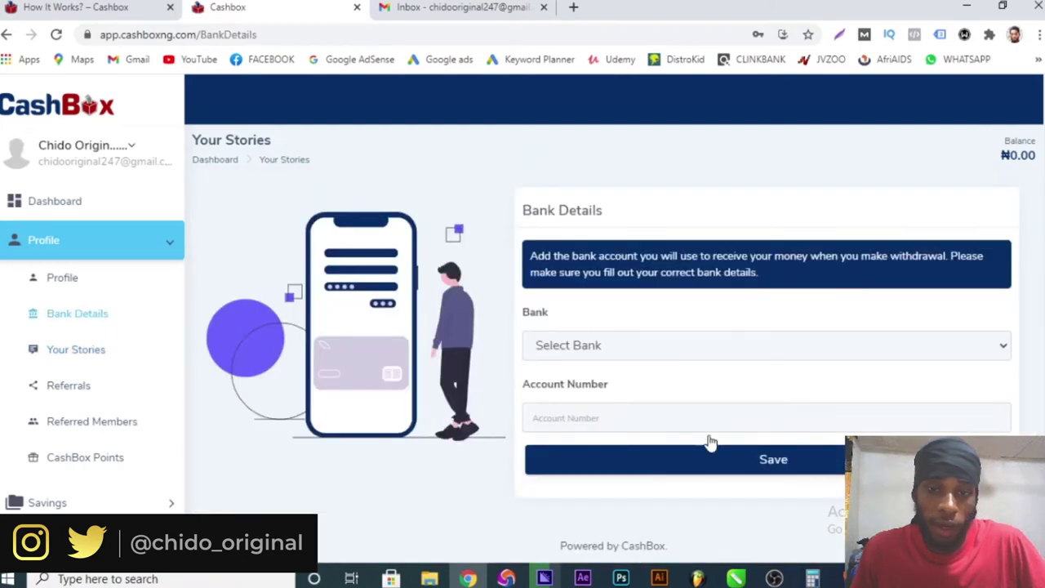
left_click(75, 281)
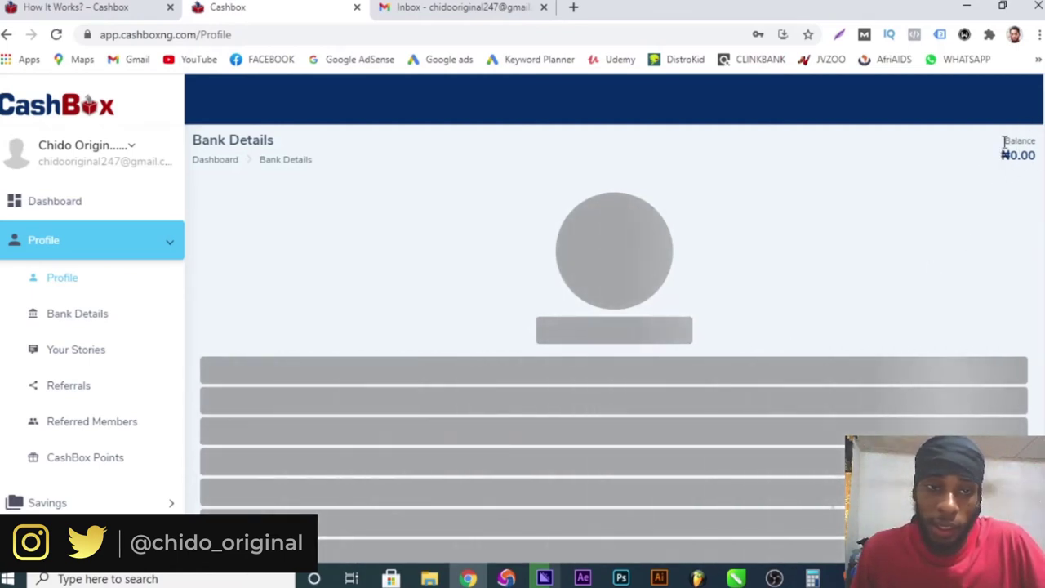
scroll(765, 245, "down", 1)
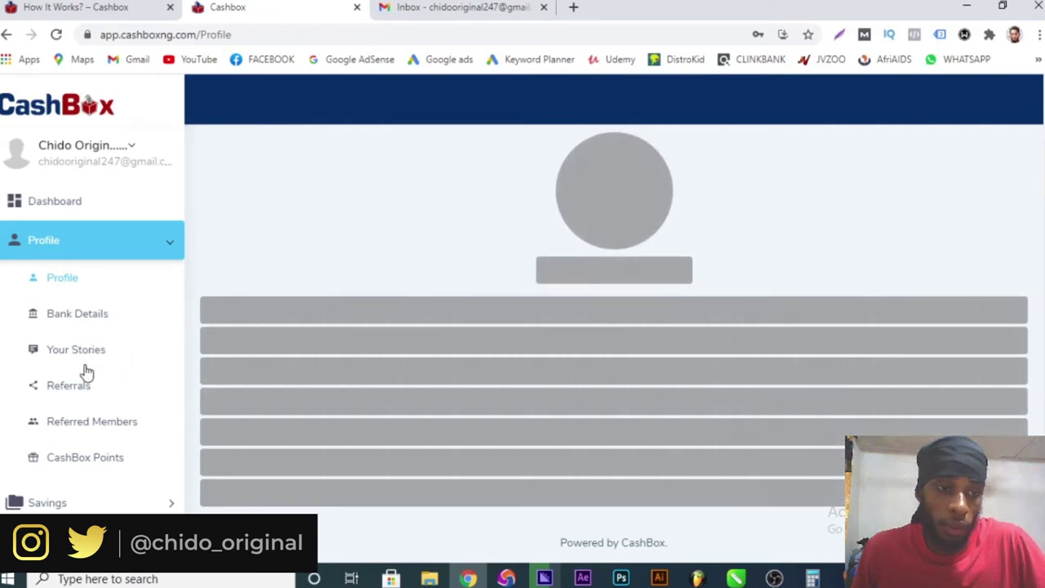
left_click(112, 424)
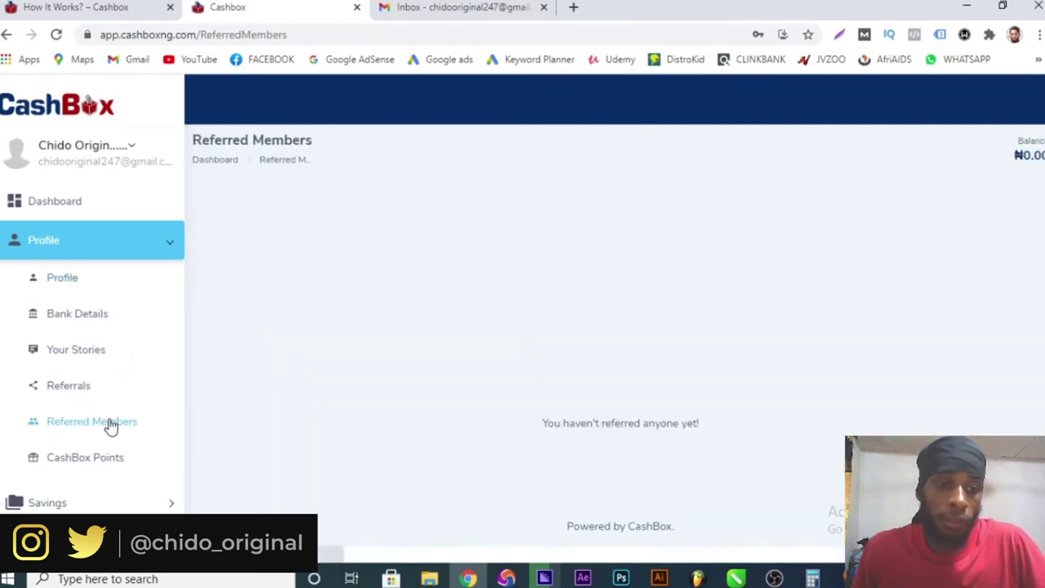
left_click_drag(321, 140, 193, 140)
left_click(187, 149)
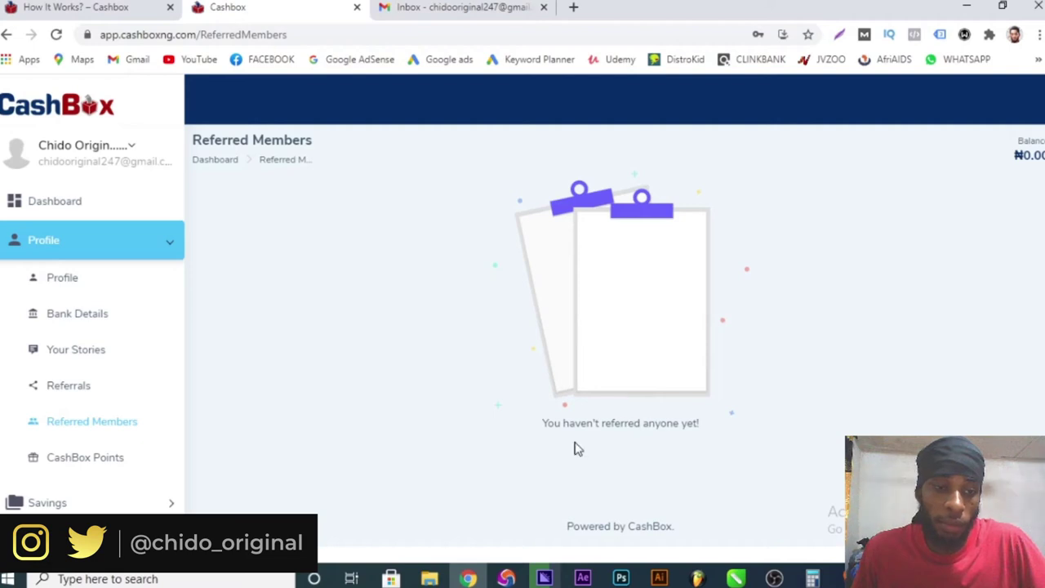
left_click(117, 461)
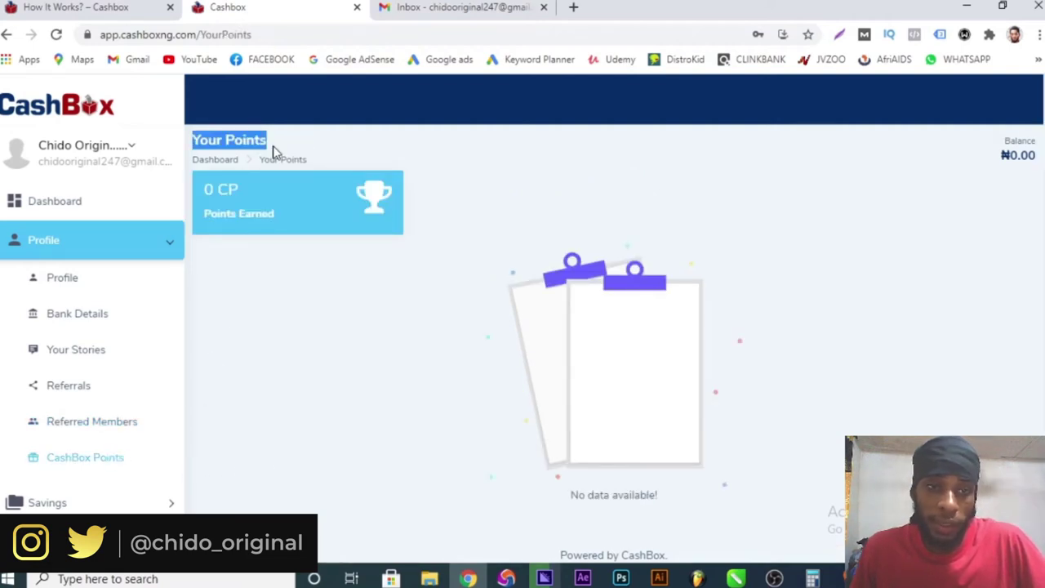
scroll(69, 429, "down", 2)
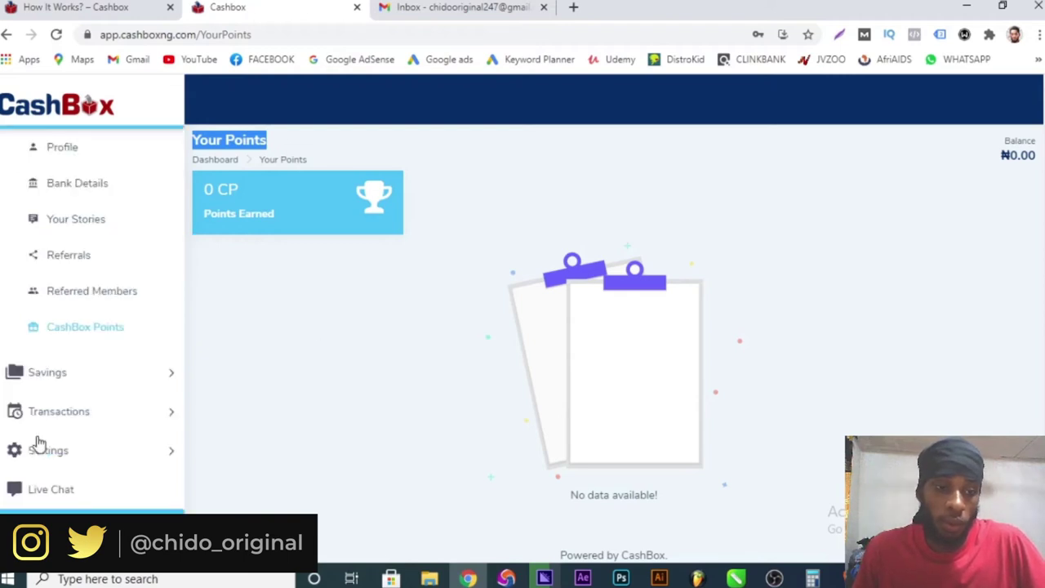
- Expand Savings, choose Create New Plan, and pick the Target plan card
left_click(171, 375)
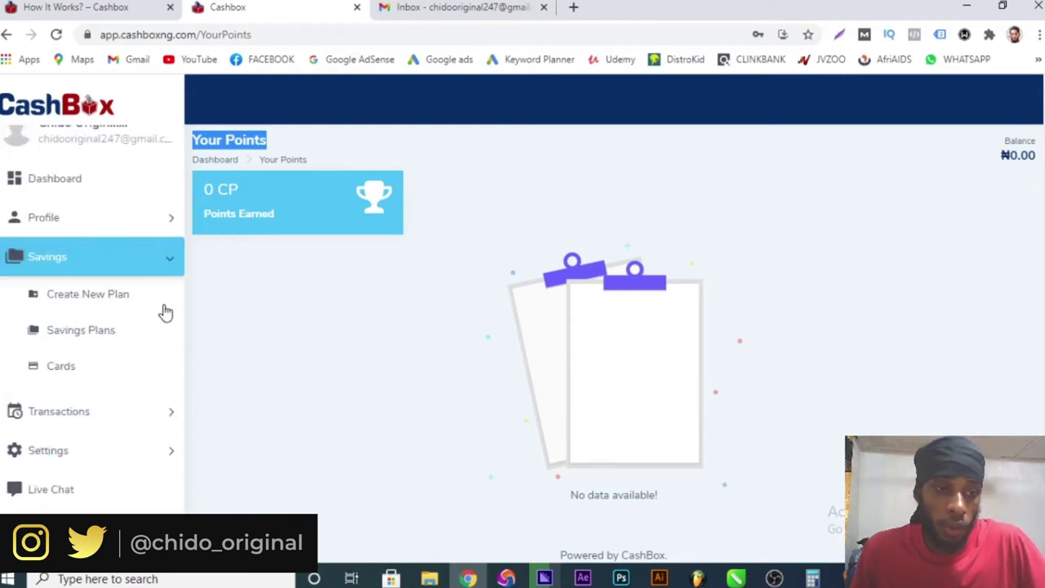
left_click(89, 296)
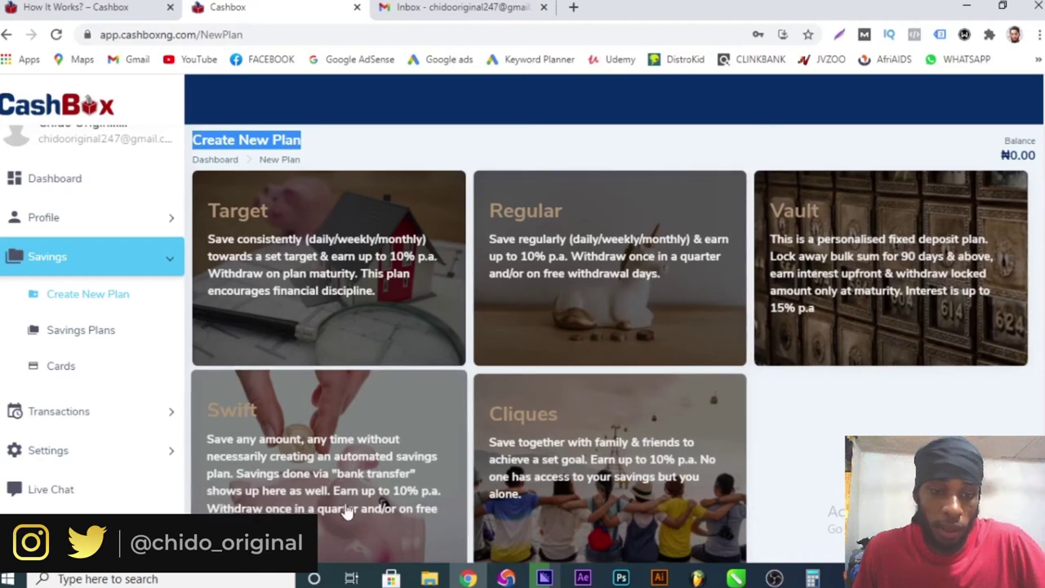
scroll(561, 478, "down", 1)
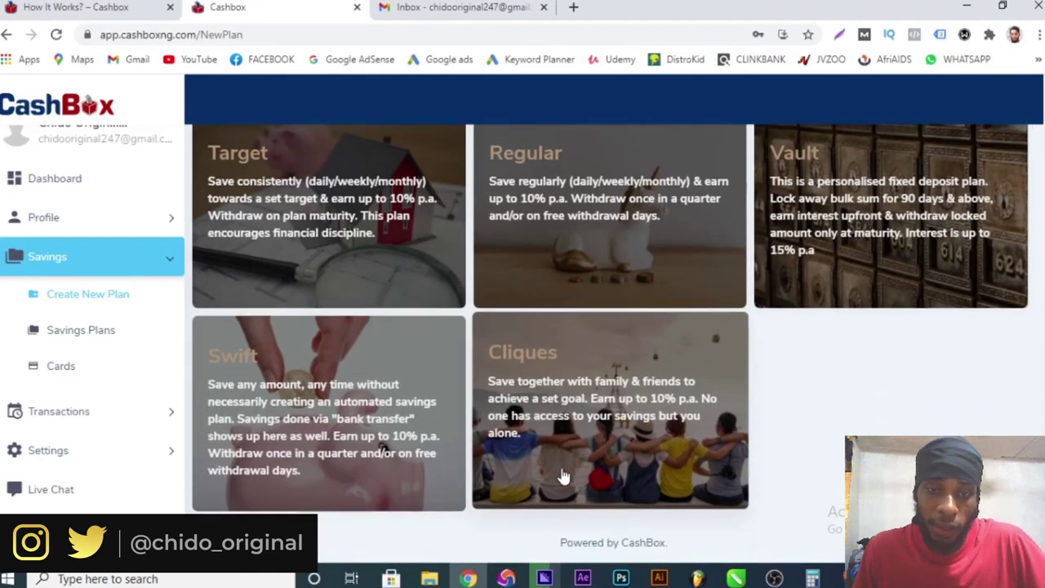
scroll(562, 477, "up", 1)
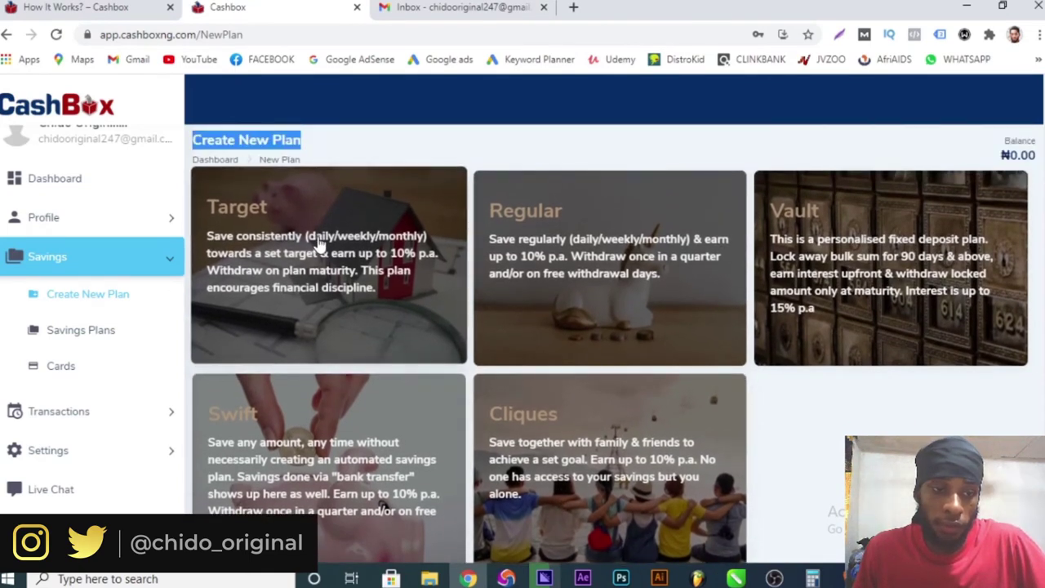
left_click(319, 245)
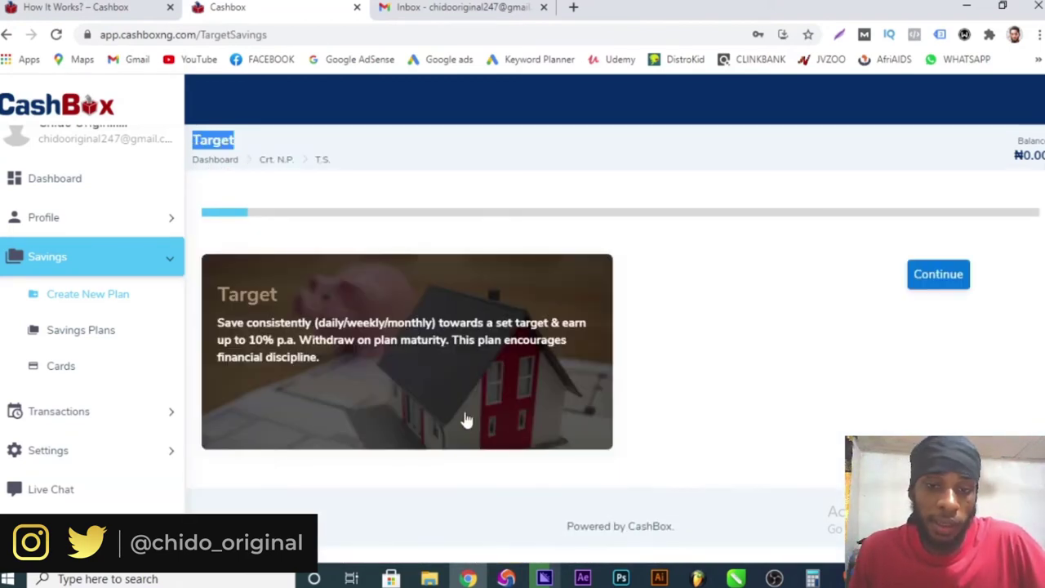
- Begin the Target plan setup and name the plan 'Money Plus'
left_click(953, 276)
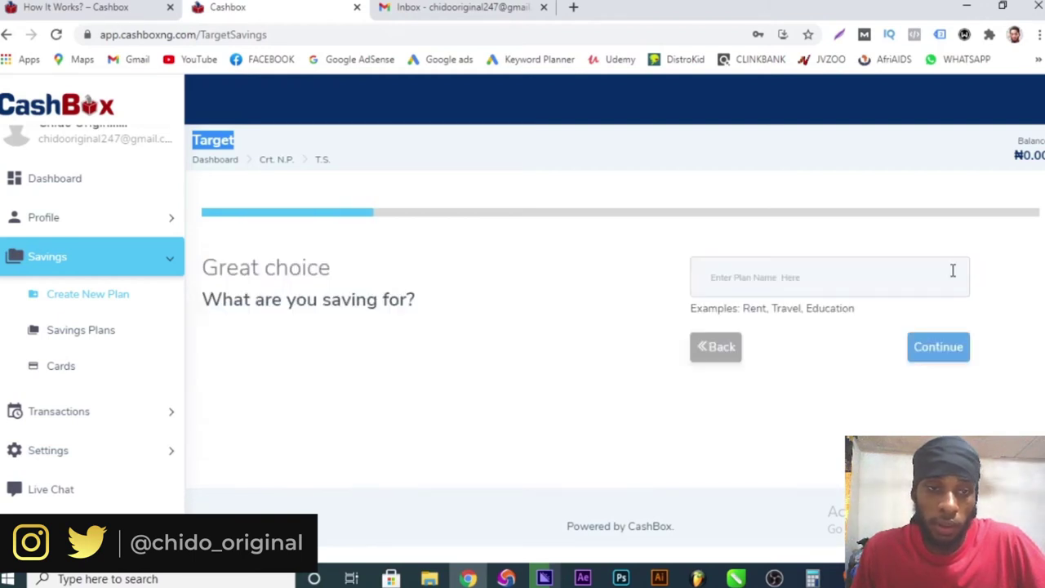
left_click(753, 276)
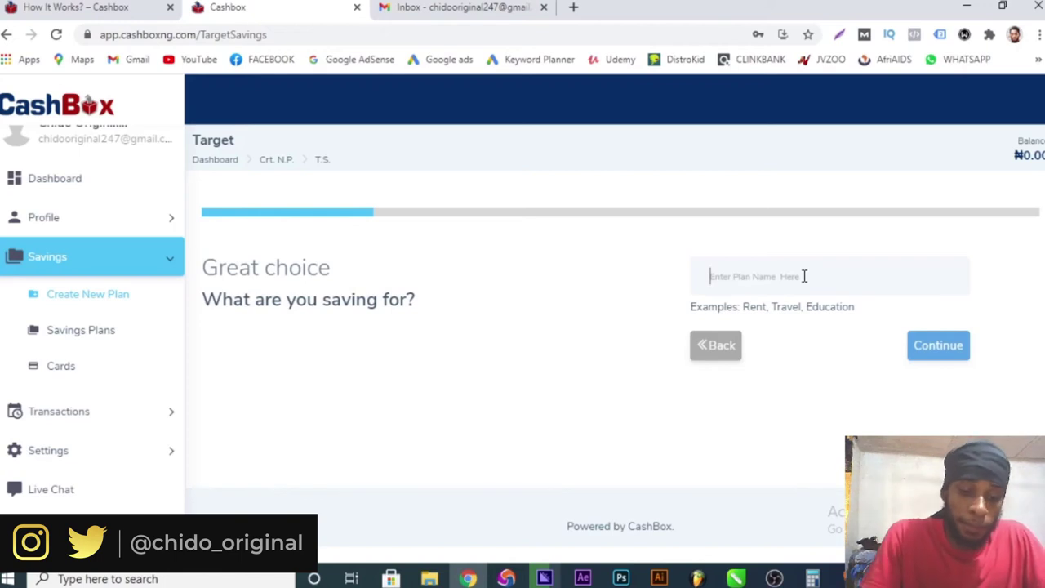
type("Money P")
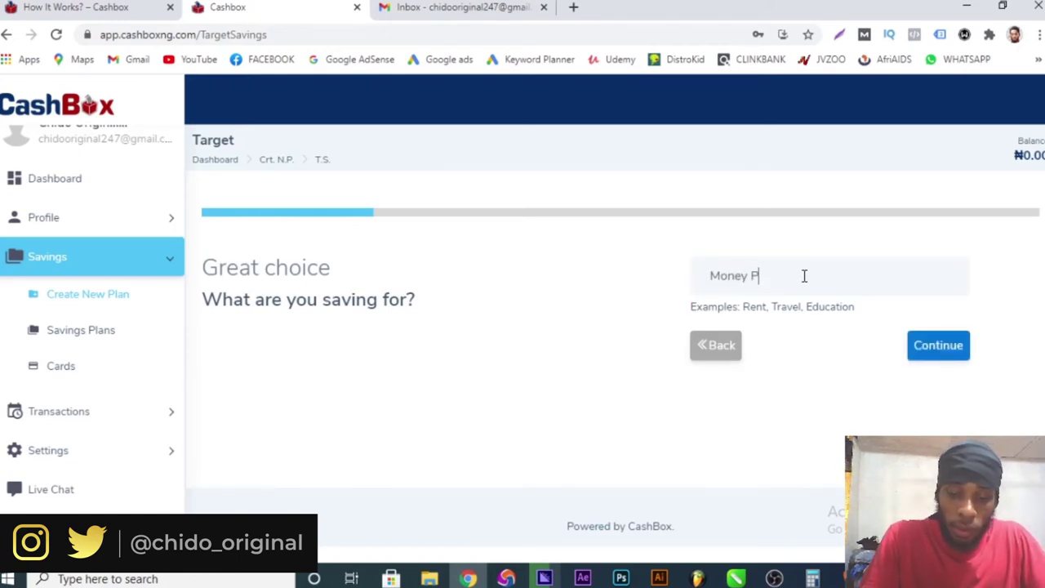
type("lus")
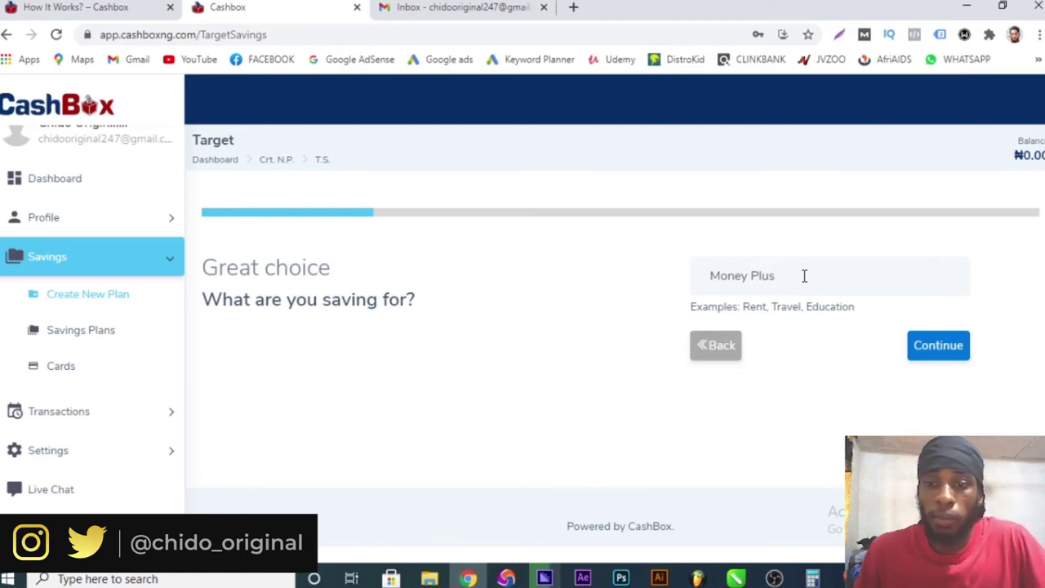
left_click(940, 346)
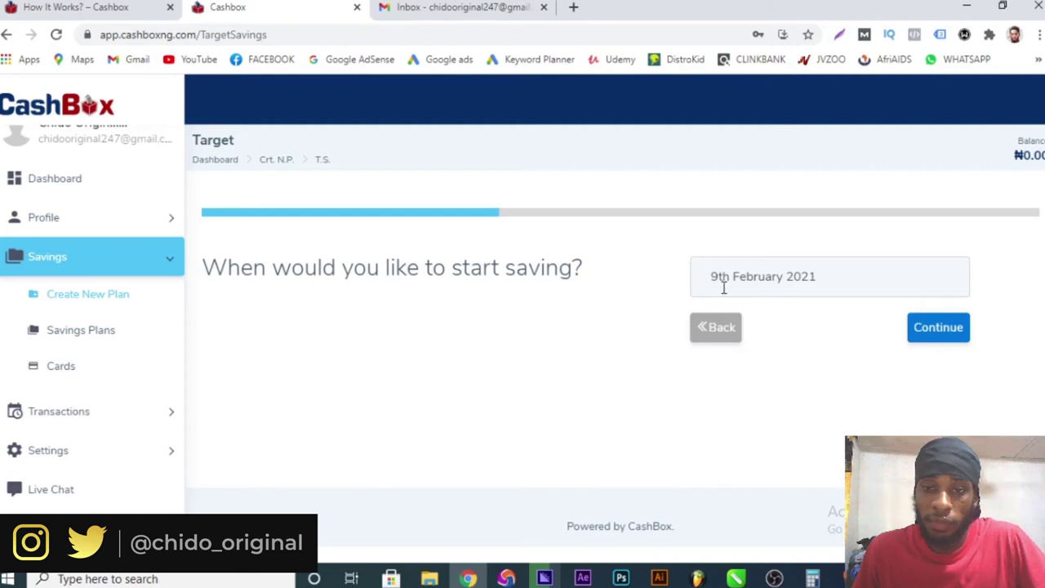
- Keep 9th February 2021 as the start date and set the end date to 14th June 2021
left_click_drag(844, 270, 646, 312)
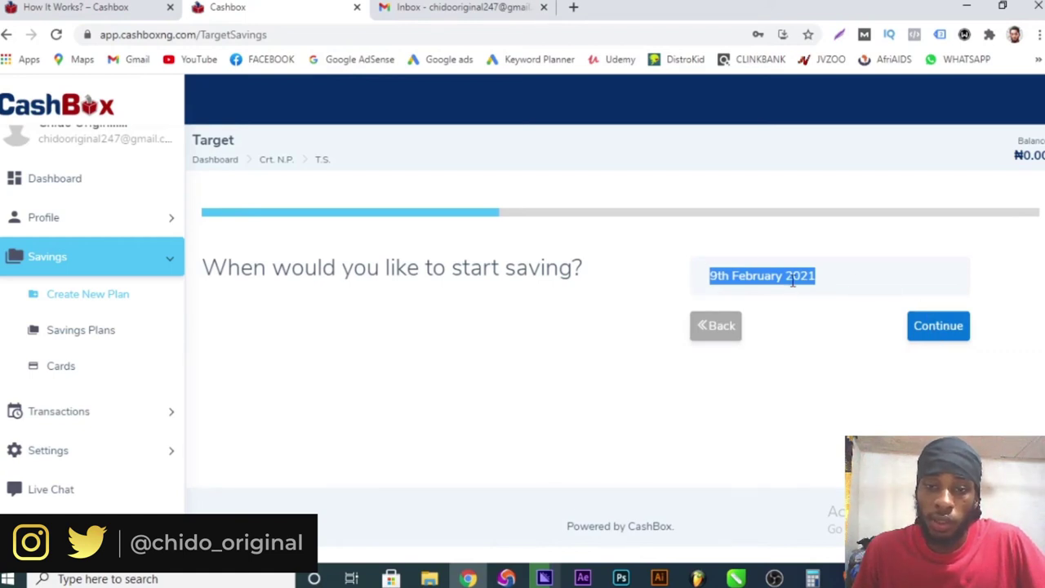
left_click(746, 281)
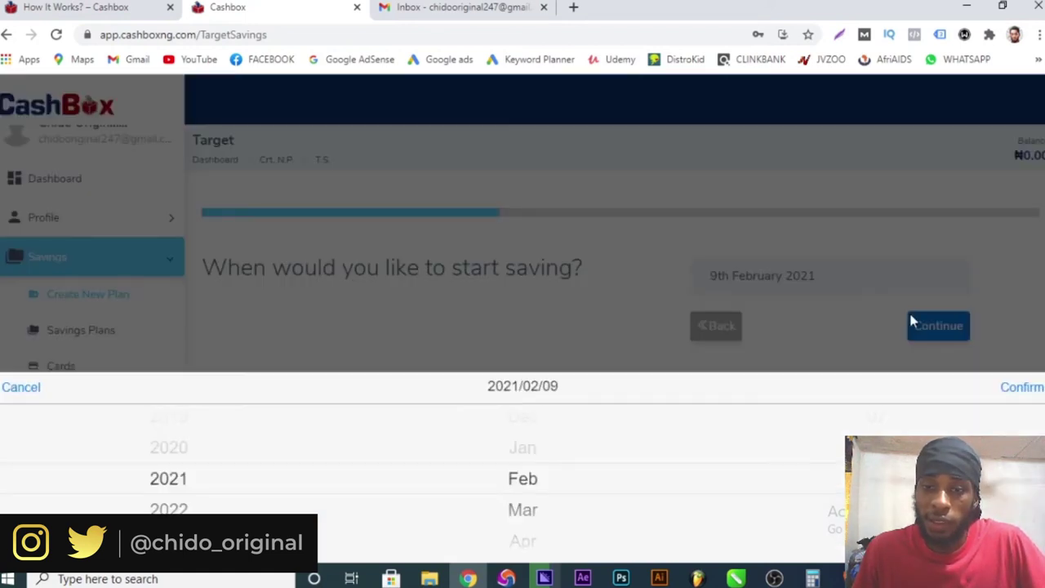
left_click(802, 345)
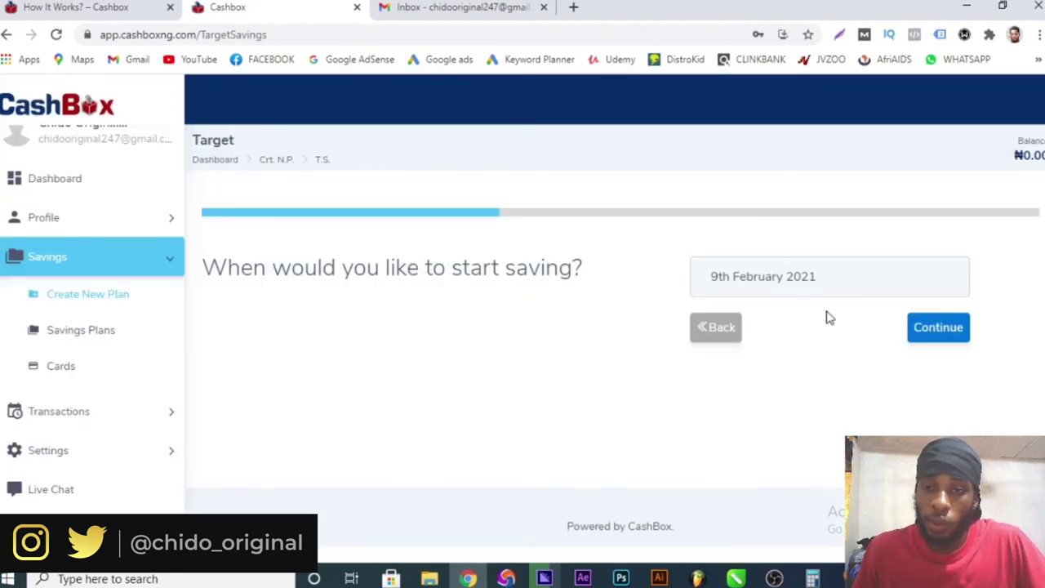
left_click(918, 327)
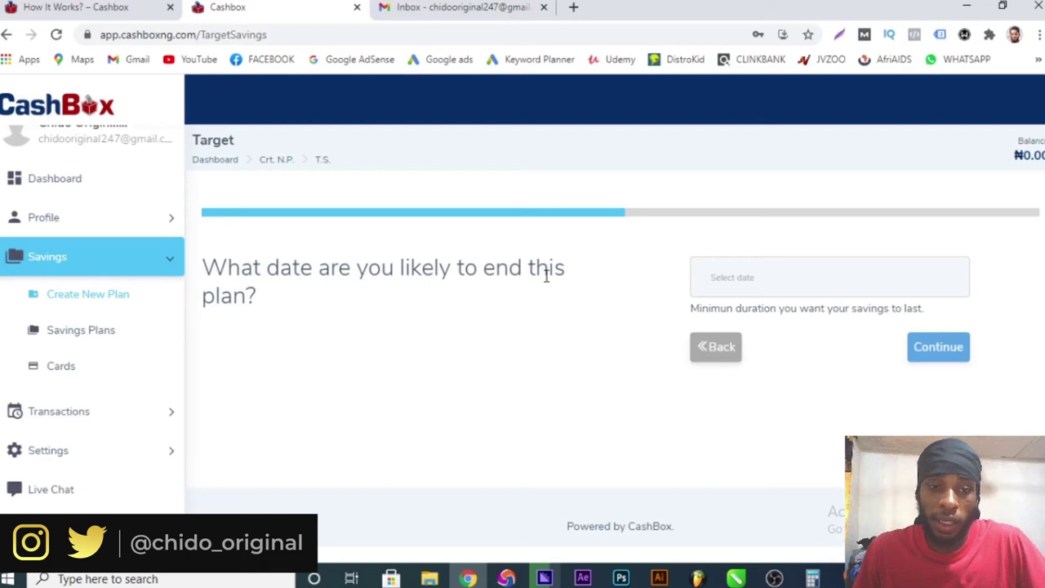
left_click(804, 281)
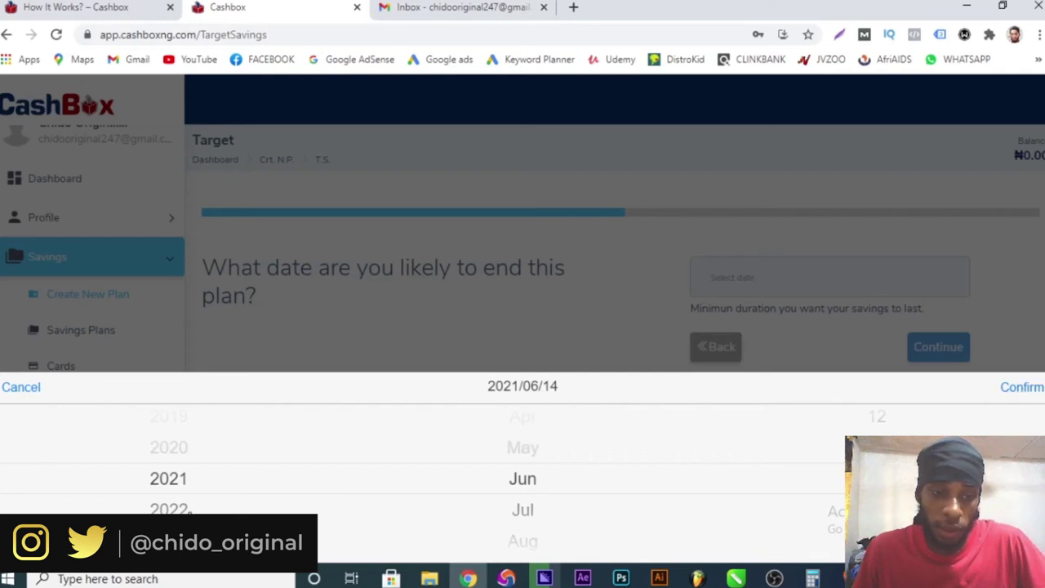
left_click(1038, 388)
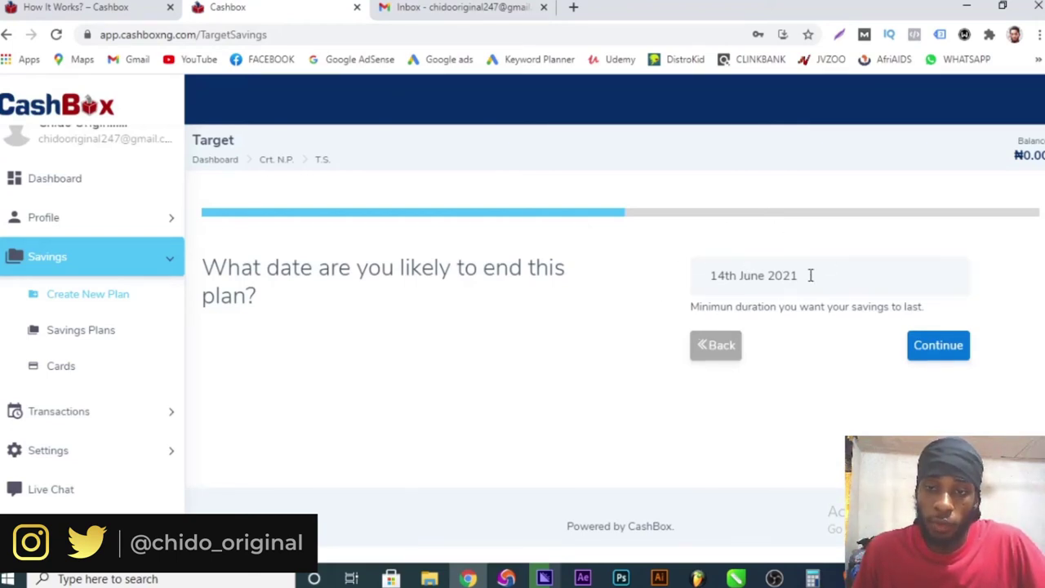
left_click_drag(809, 275, 624, 298)
left_click(935, 347)
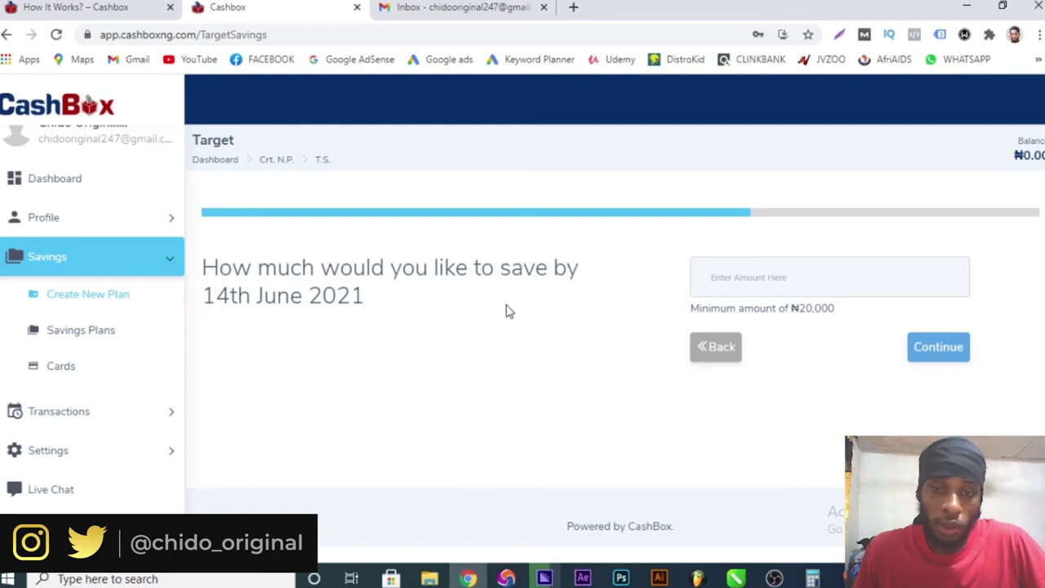
- Enter the savings target amount and choose a monthly saving frequency
left_click(806, 278)
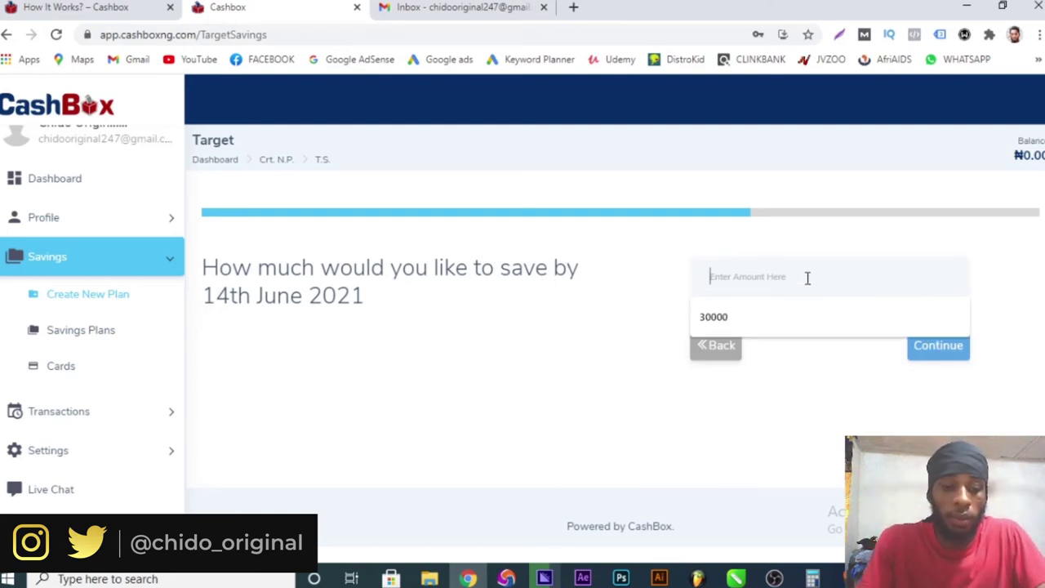
type("20,000")
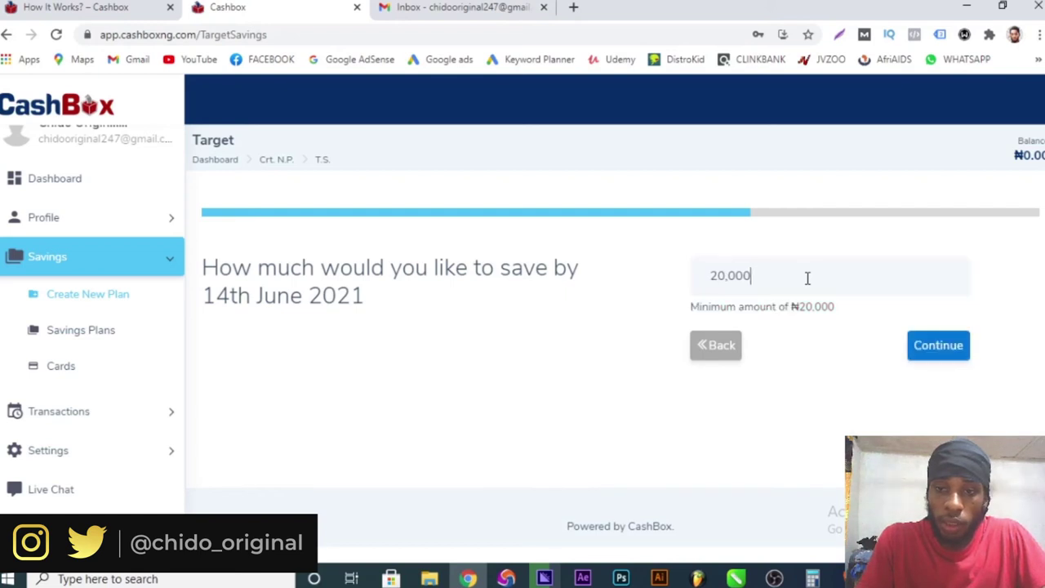
left_click(927, 347)
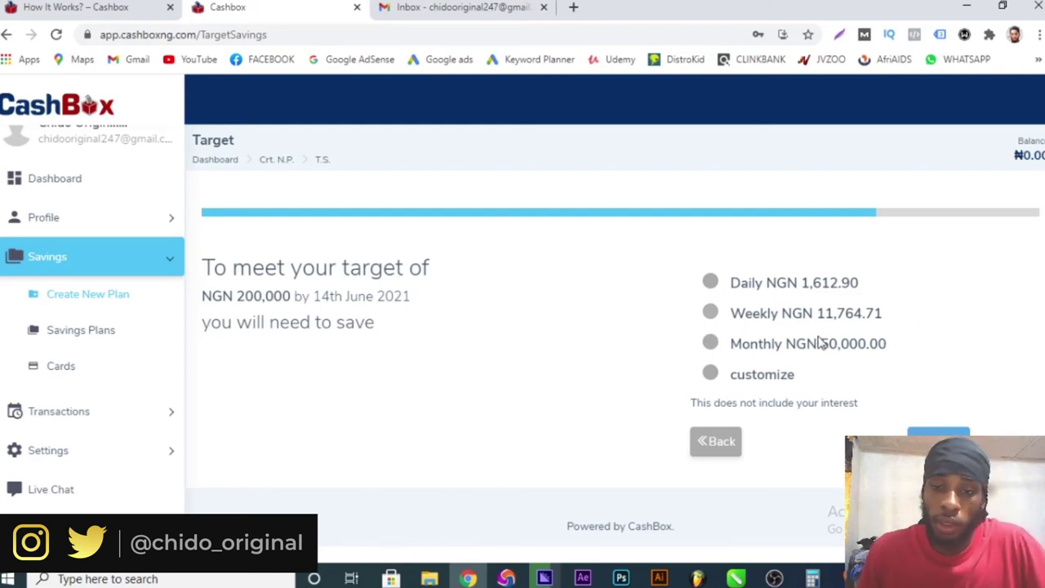
left_click(711, 346)
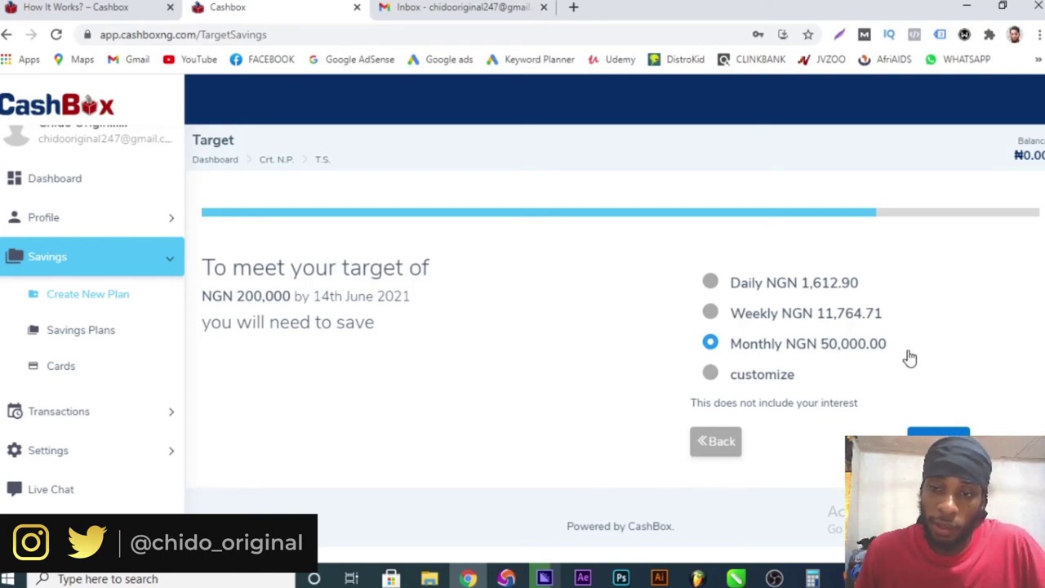
left_click(938, 441)
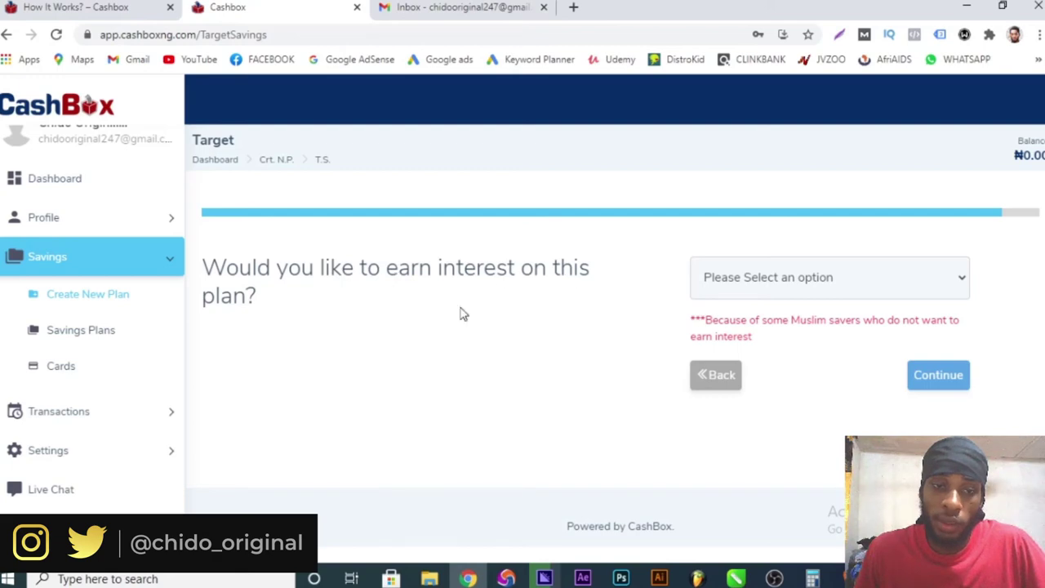
- Choose Yes to earn interest on the plan and continue to the summary
left_click(752, 287)
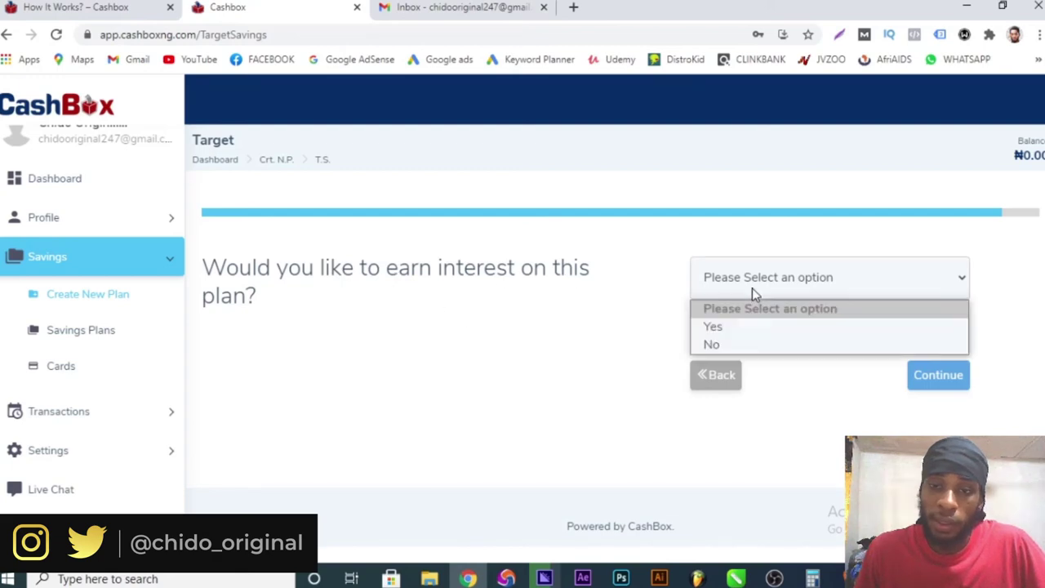
left_click(730, 328)
left_click(939, 378)
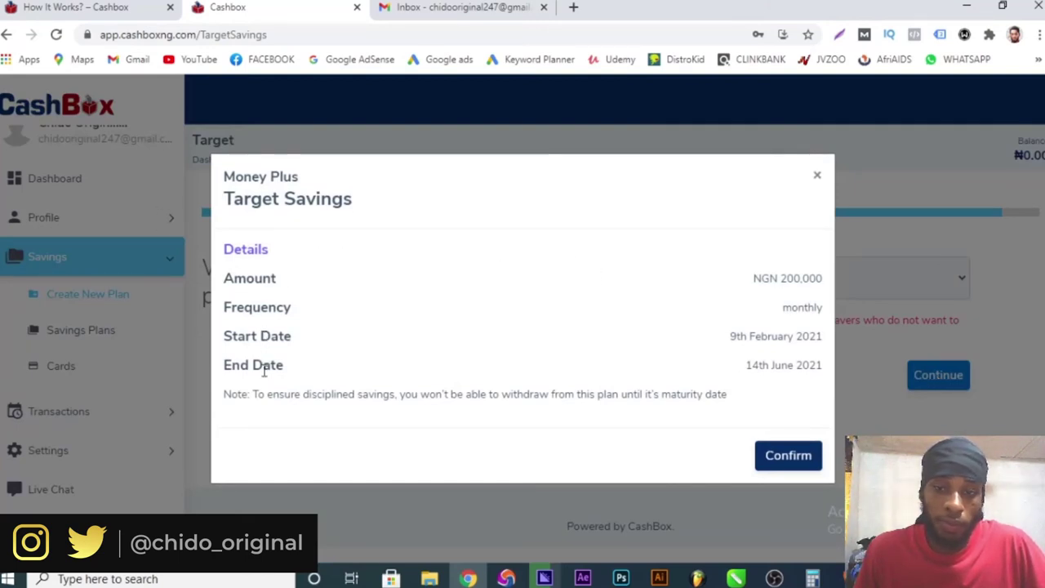
- Confirm the Money Plus Target plan and accept the ₦100 card verification charge
left_click(786, 459)
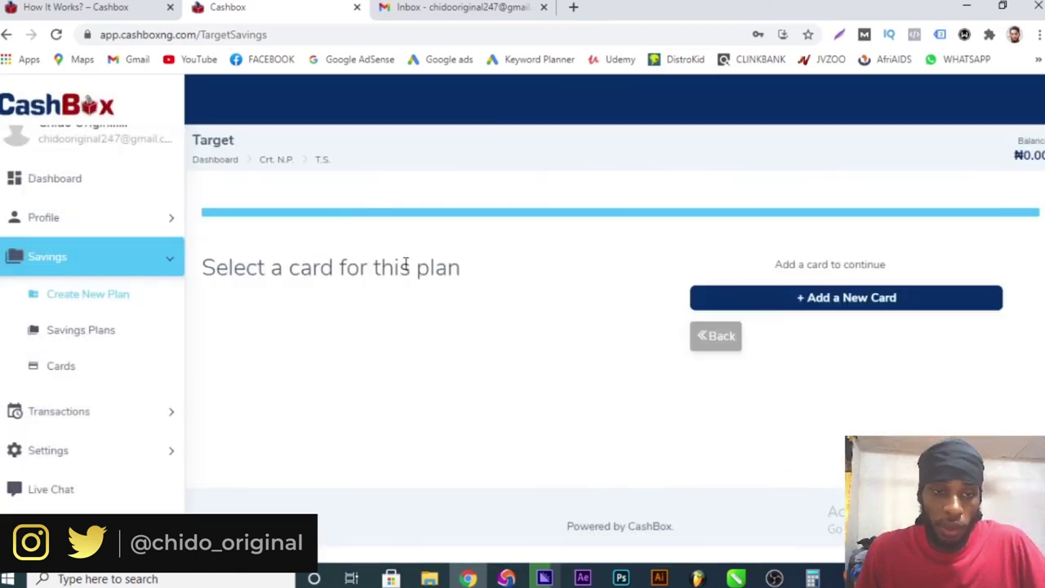
left_click(893, 298)
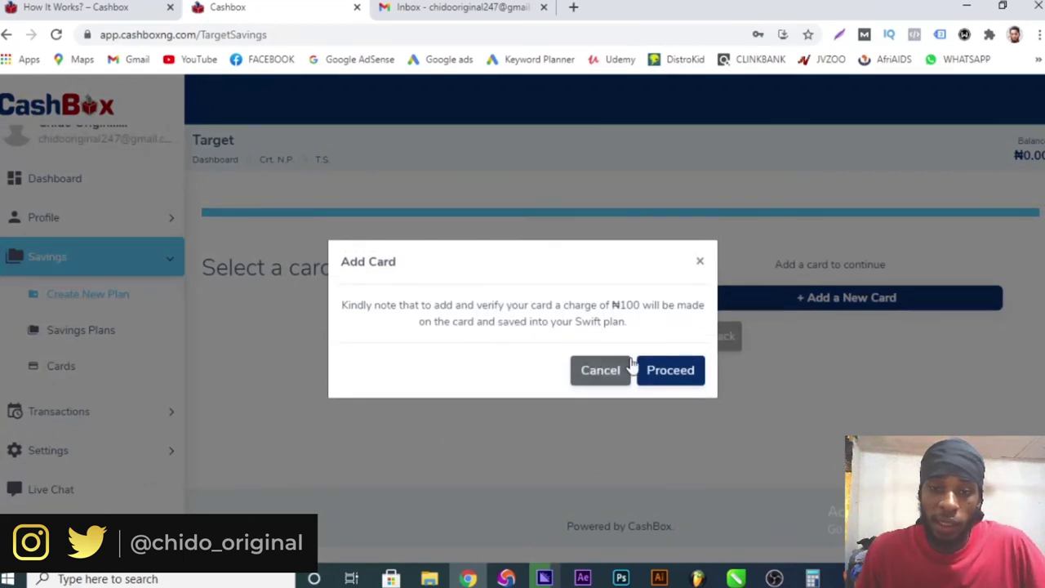
left_click(663, 369)
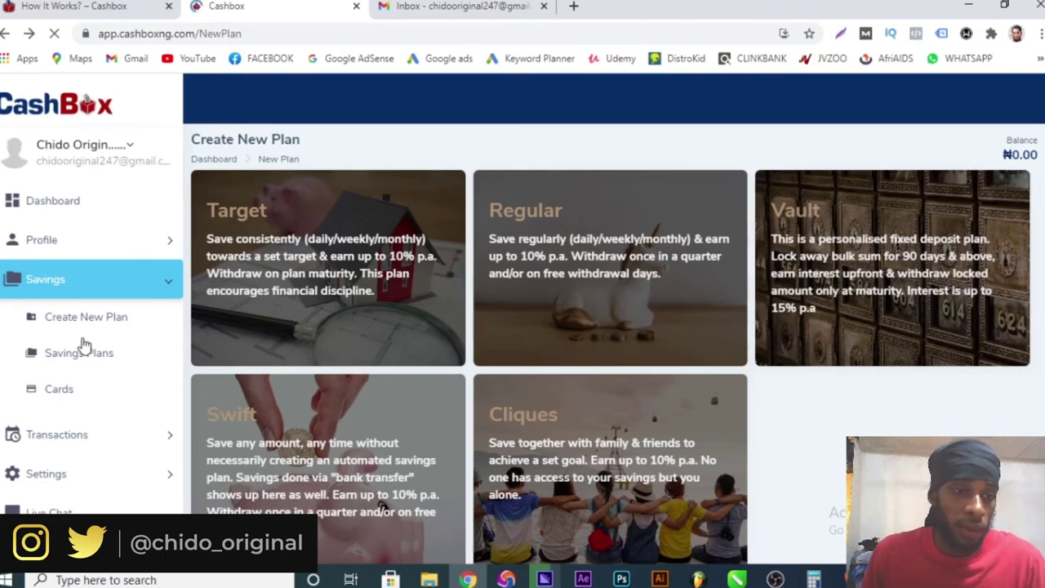
- Browse the Savings Plans, Cards and Transactions list pages from the sidebar
left_click(99, 356)
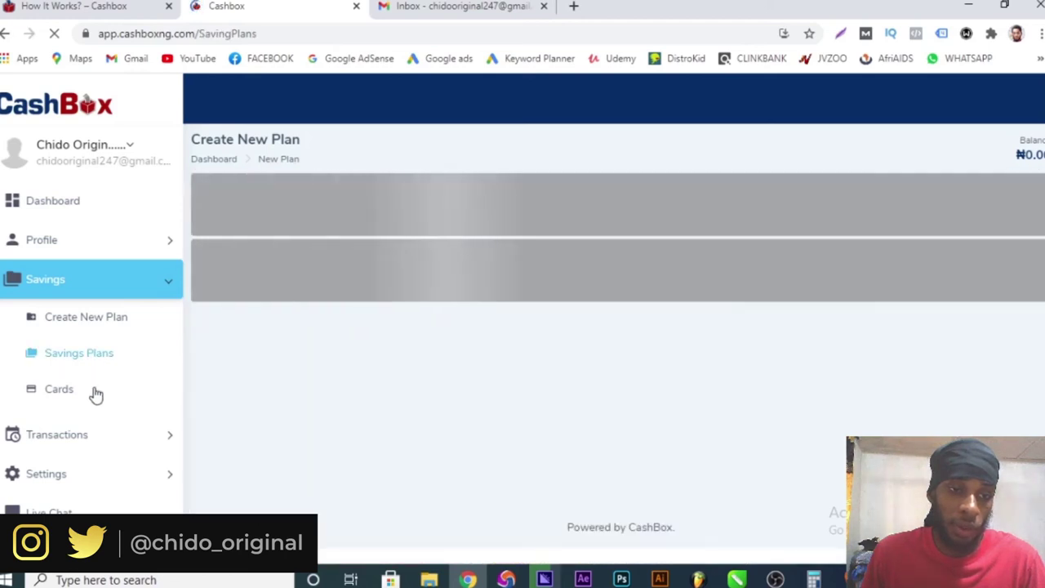
left_click(95, 392)
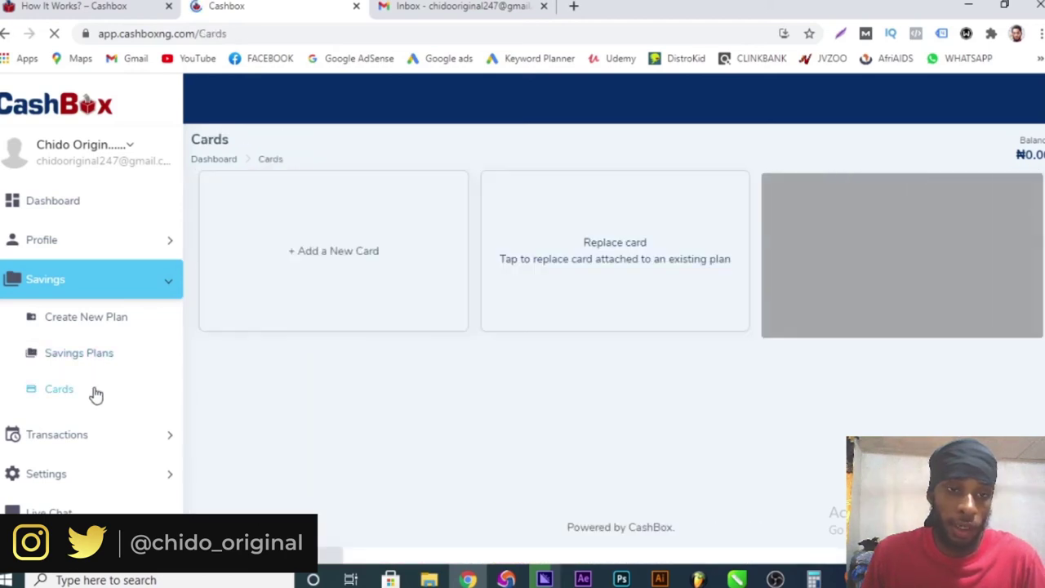
left_click(115, 432)
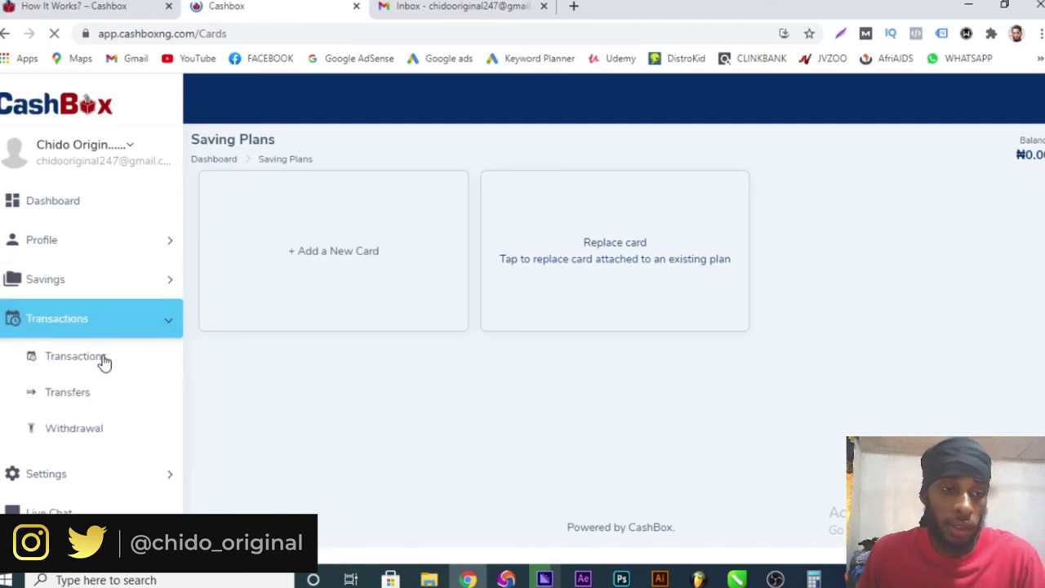
left_click(75, 357)
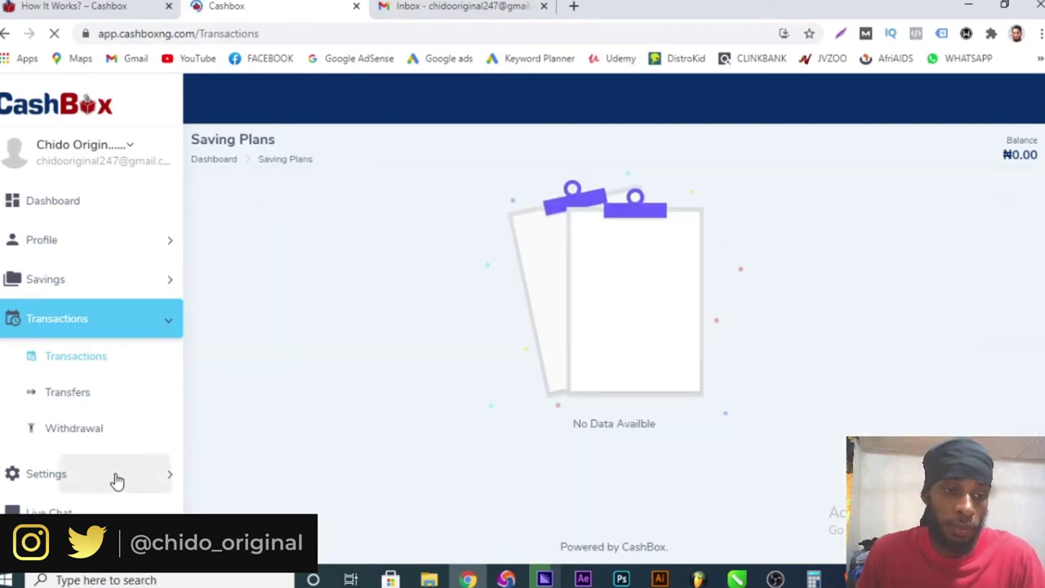
- View the Login Activities history under Settings, then go to the FAQs page
left_click(117, 480)
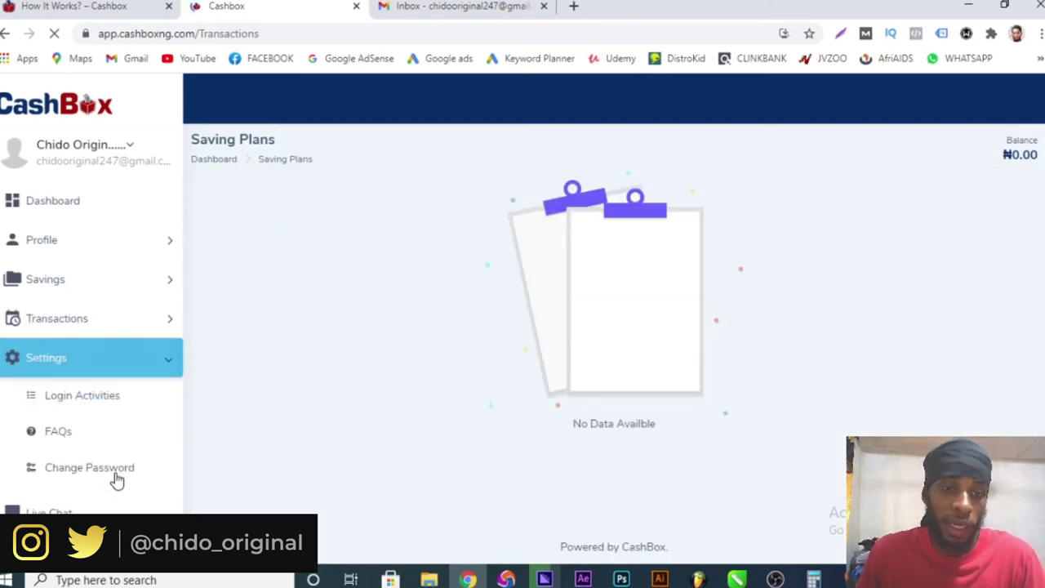
left_click(81, 396)
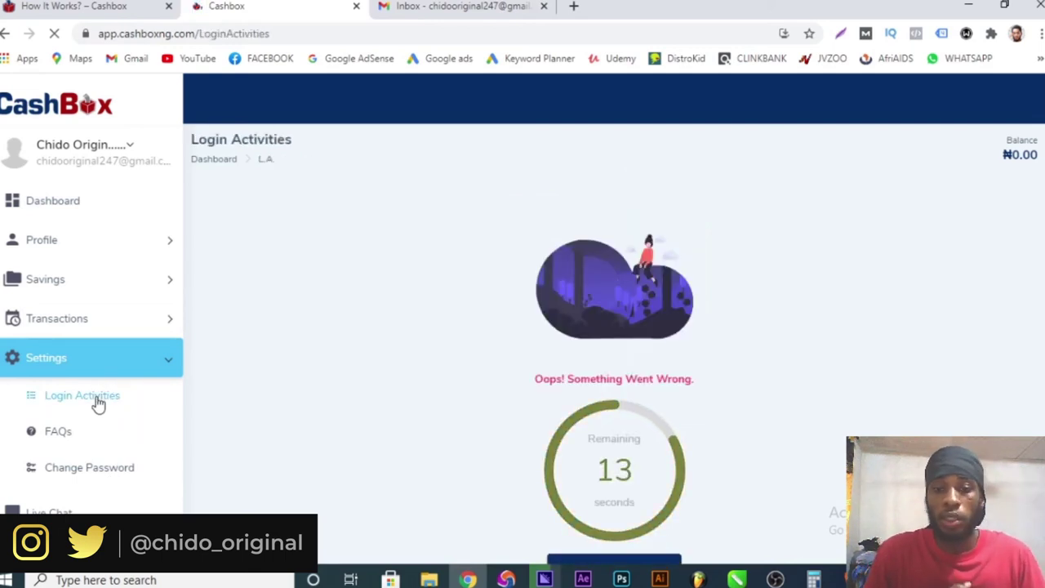
scroll(434, 411, "down", 1)
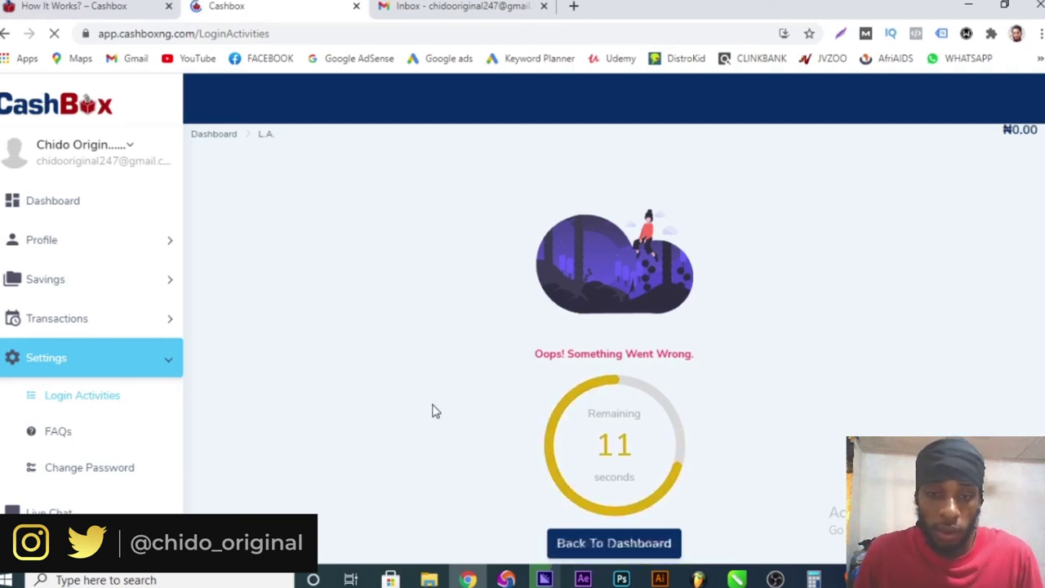
left_click(59, 434)
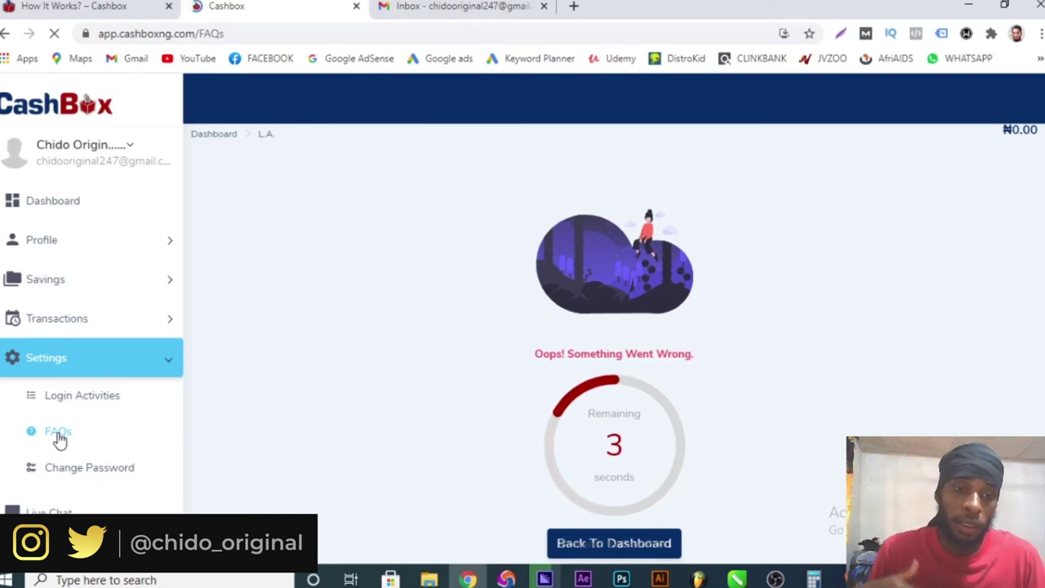
scroll(114, 473, "down", 1)
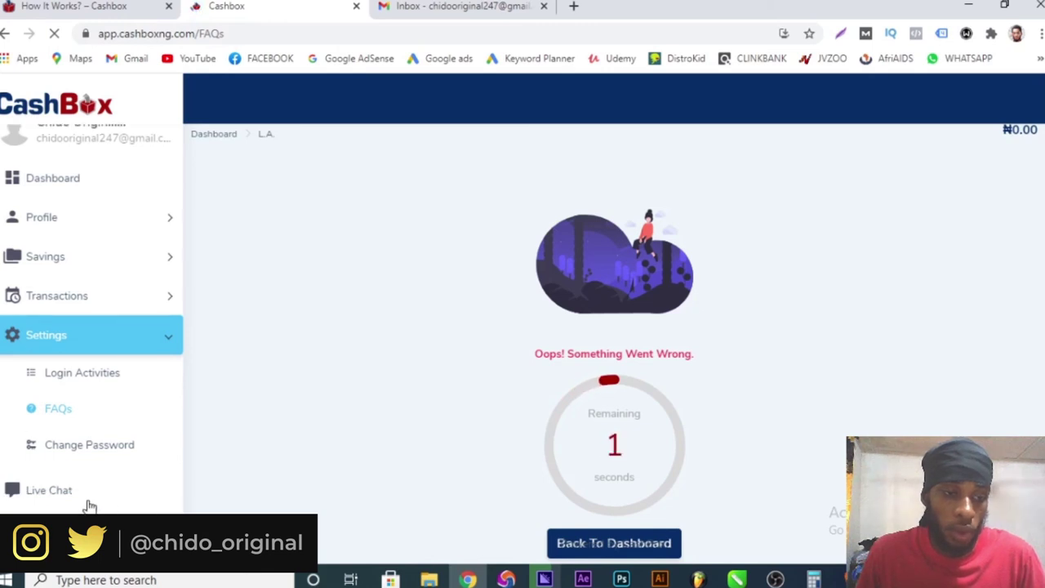
- Open Live Chat from the sidebar and let it redirect to the Dashboard
left_click(52, 492)
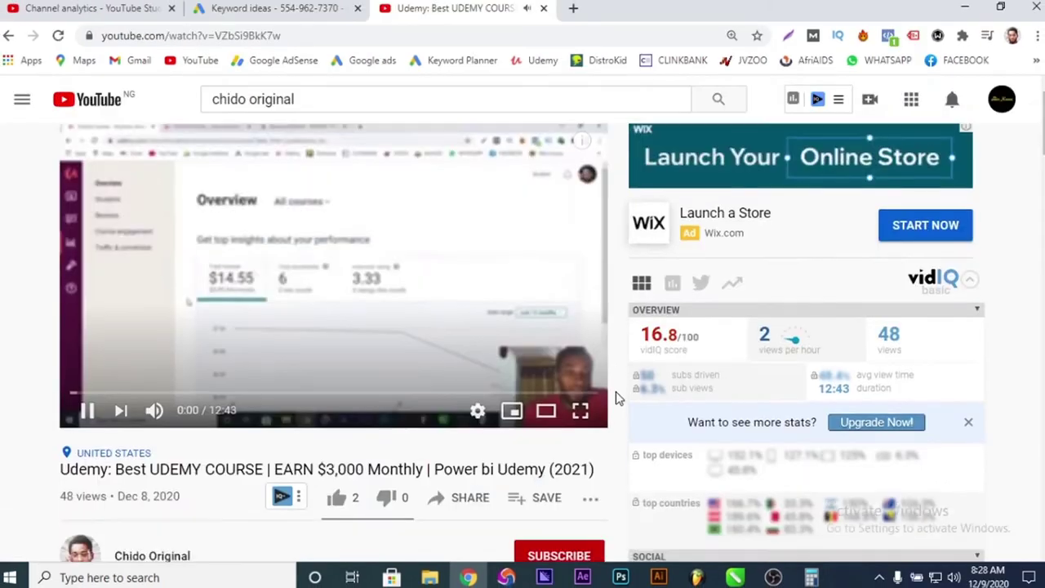
- Subscribe to the Udemy video's channel and show its All, Personalized and None notification options
scroll(618, 401, "down", 2)
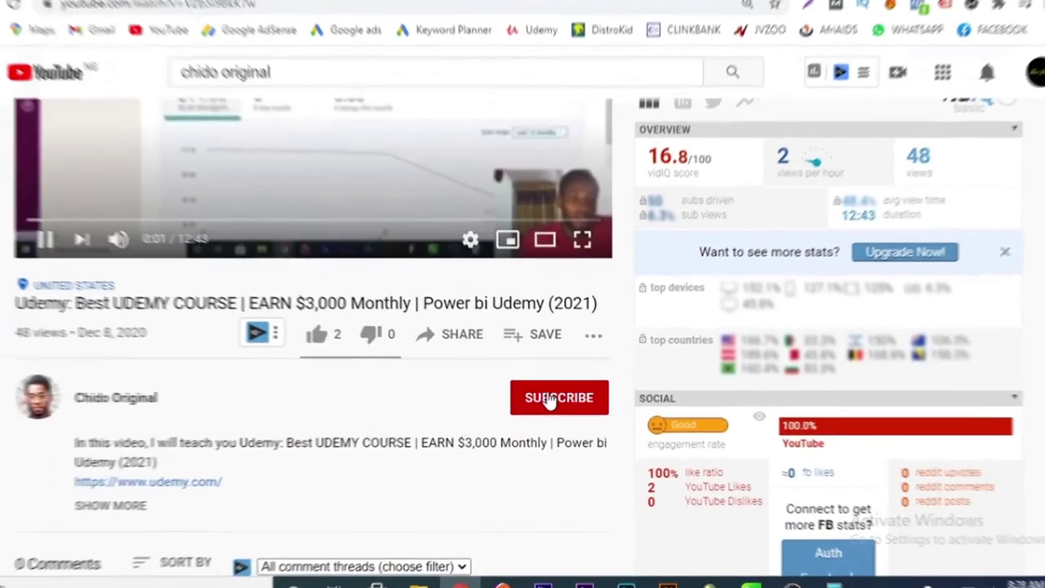
left_click(560, 396)
left_click(613, 400)
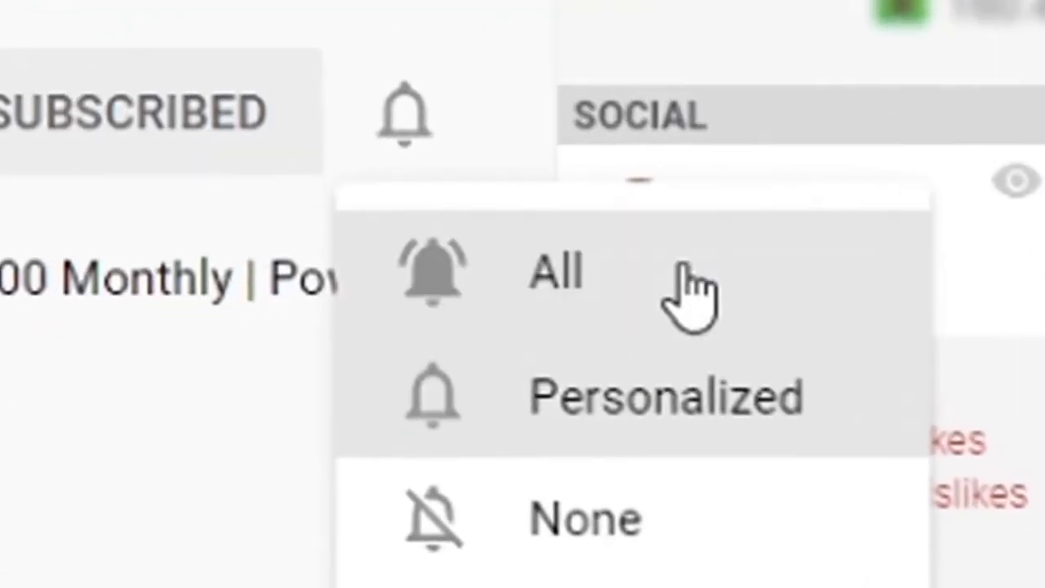